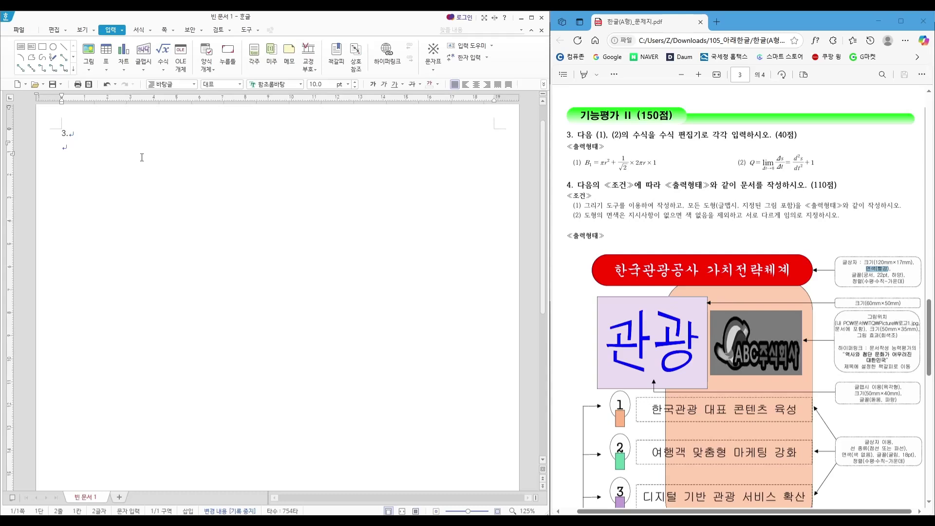
- Enter the label (1) below item 3 and start an equation beside it with B₁ =
type("(1)")
left_click(170, 54)
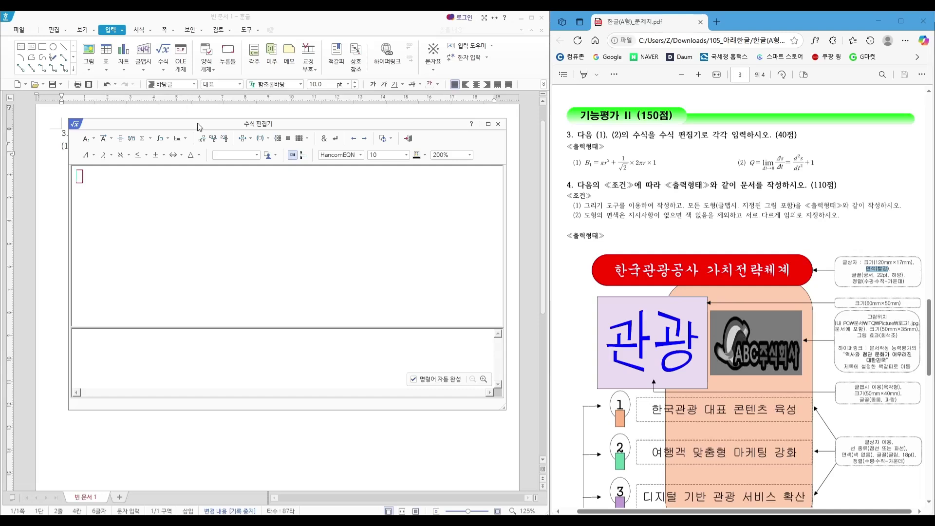
left_click_drag(197, 126, 265, 195)
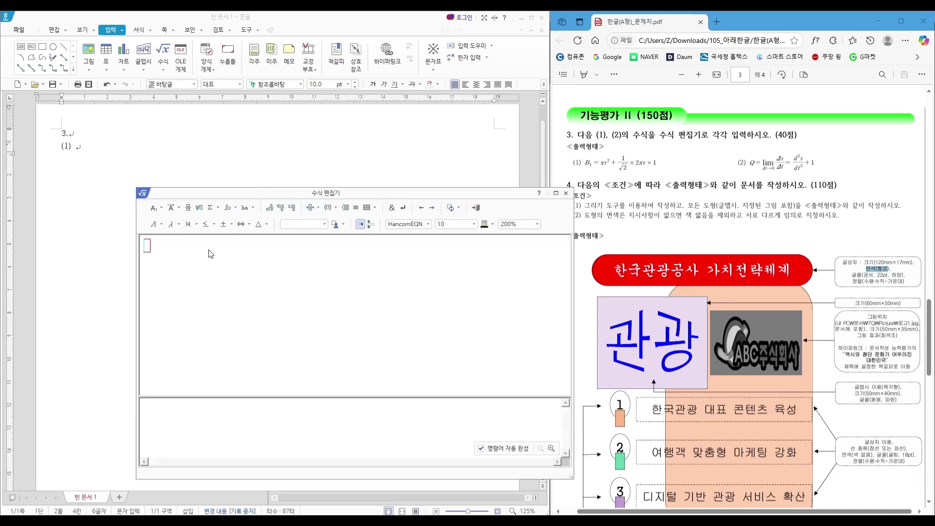
type("B=")
key("BackSpace")
left_click(157, 209)
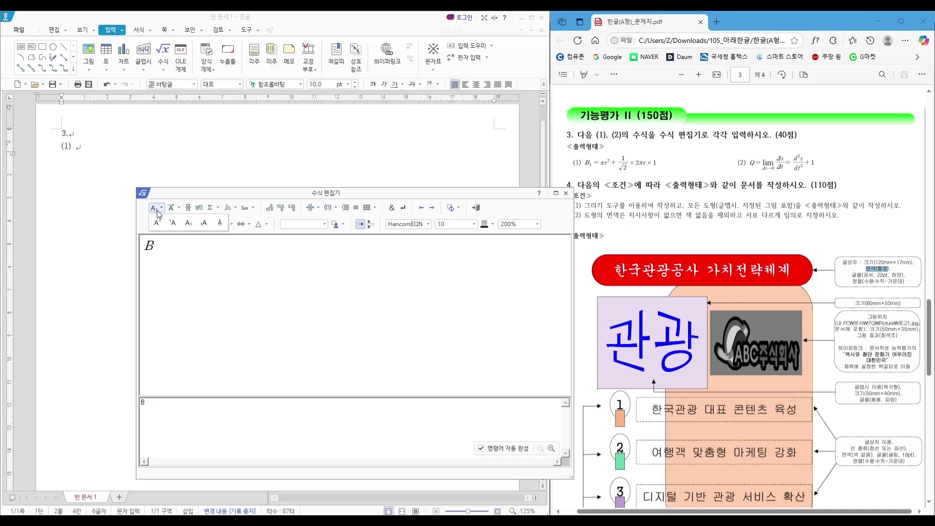
left_click(188, 224)
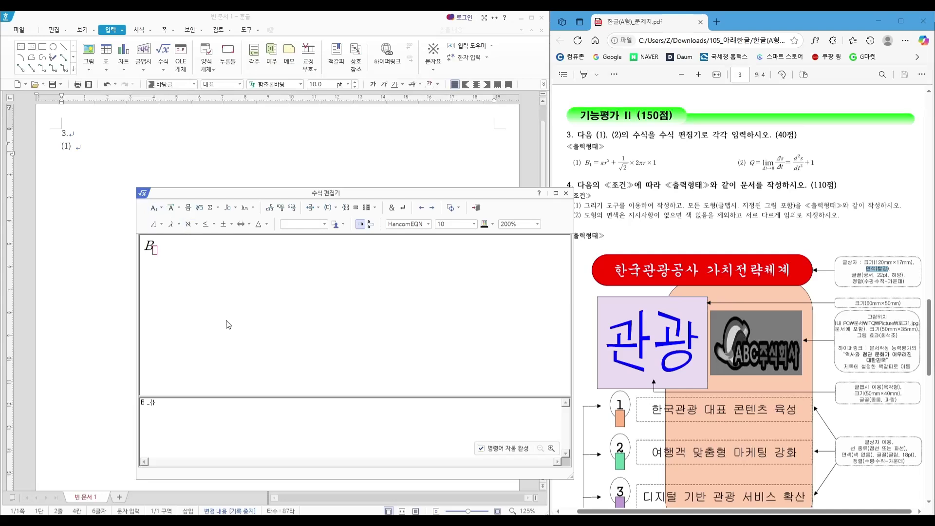
type("1")
type("=")
- Continue the equation with πr² followed by a plus sign
left_click(174, 225)
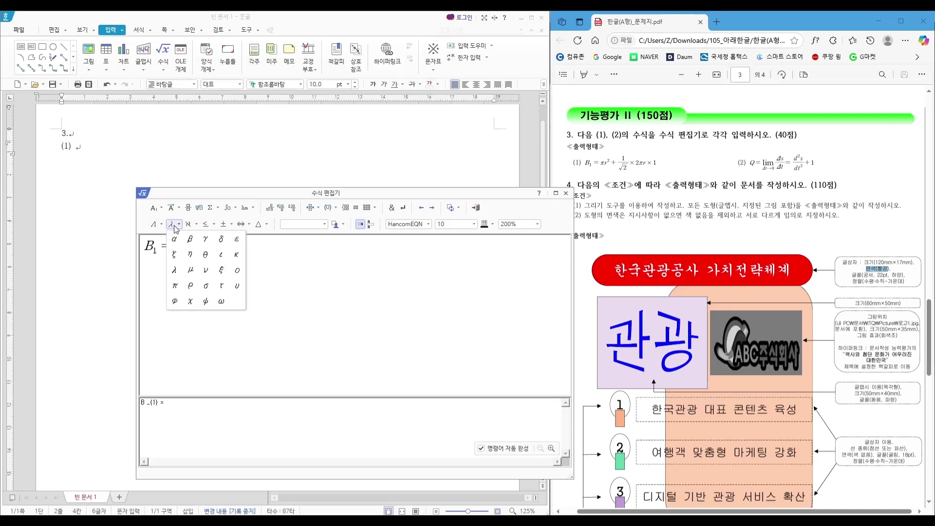
left_click(175, 286)
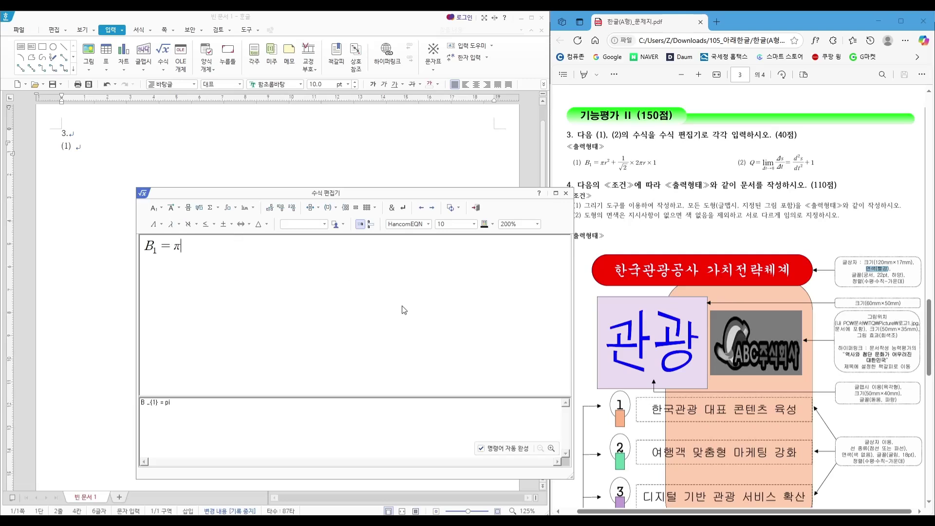
type("r")
left_click(161, 207)
left_click(172, 224)
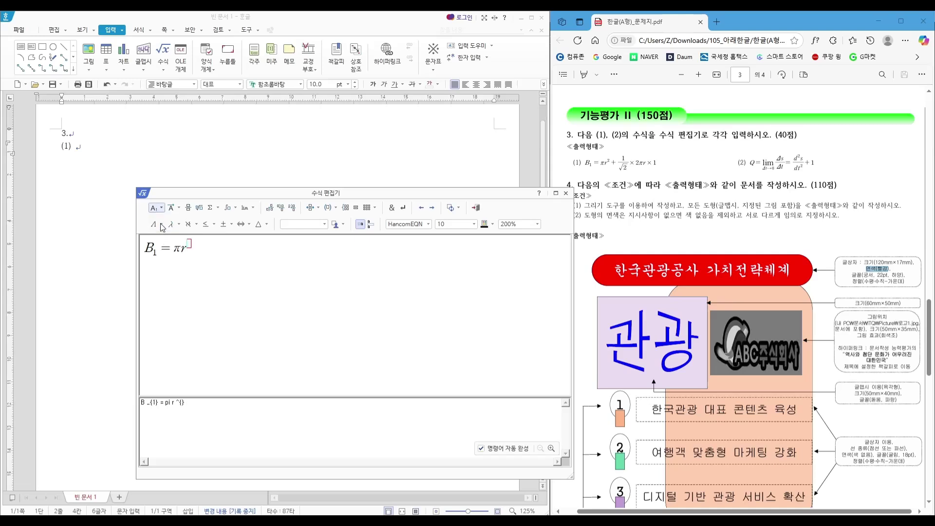
type("2")
type("+")
- Add a fraction with numerator 1 and the square root of 2 as its denominator
left_click(188, 208)
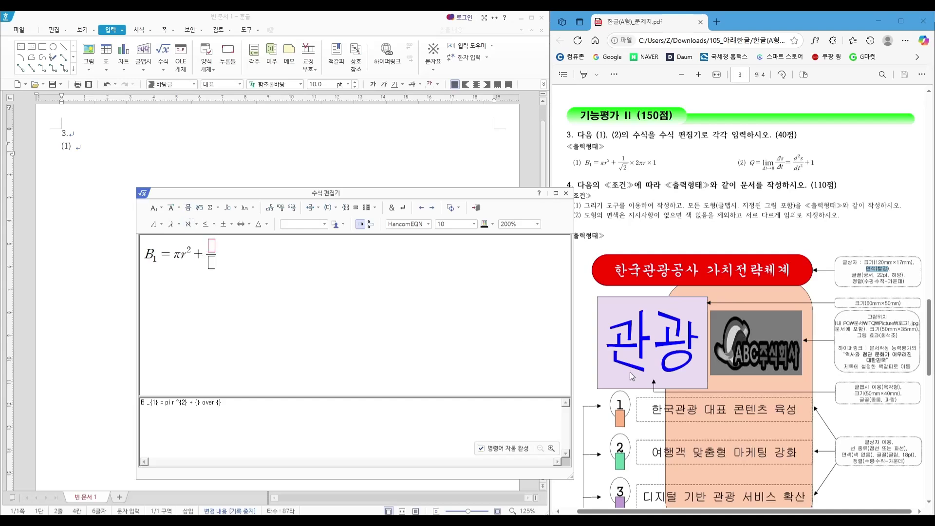
type("1")
key("Tab")
left_click(200, 208)
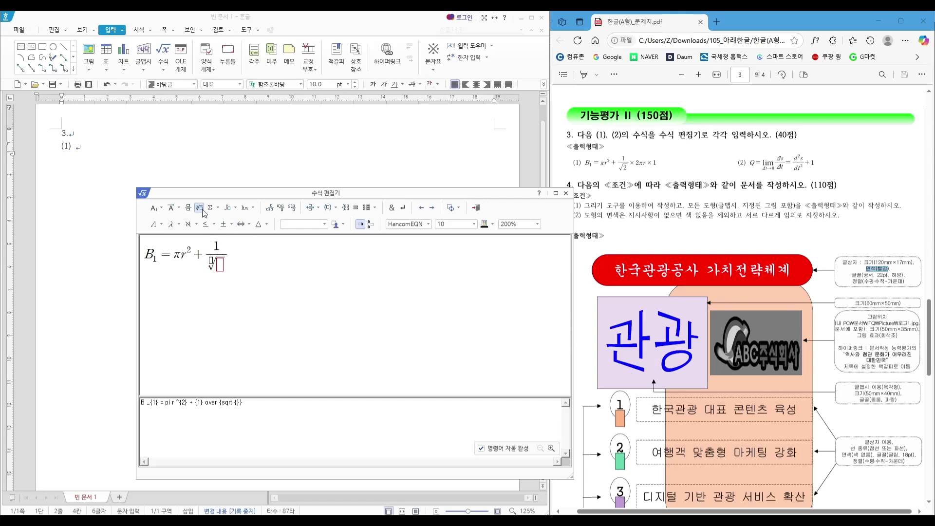
type("2")
left_click(211, 265)
left_click(222, 266)
key("Right")
key("Right")
- Complete the equation with × 2πr × 1 after the fraction and insert it into the document
left_click(231, 224)
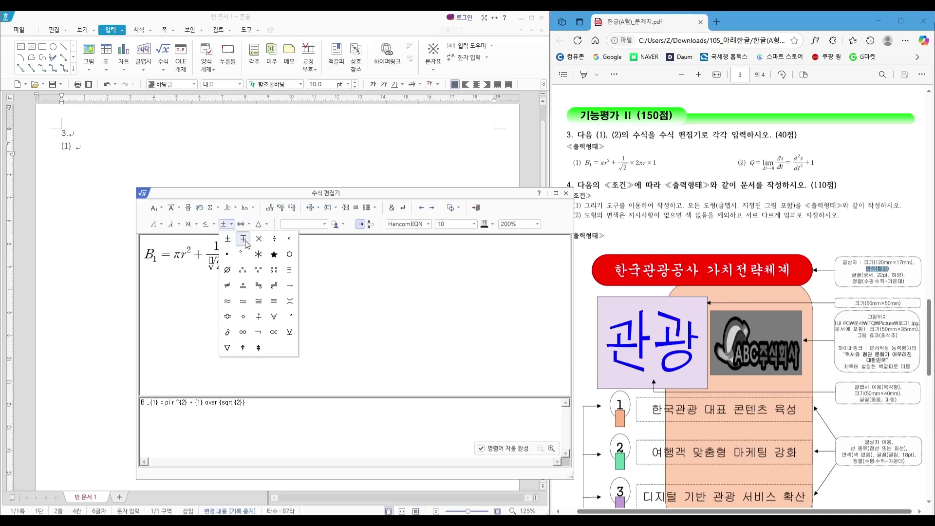
left_click(259, 239)
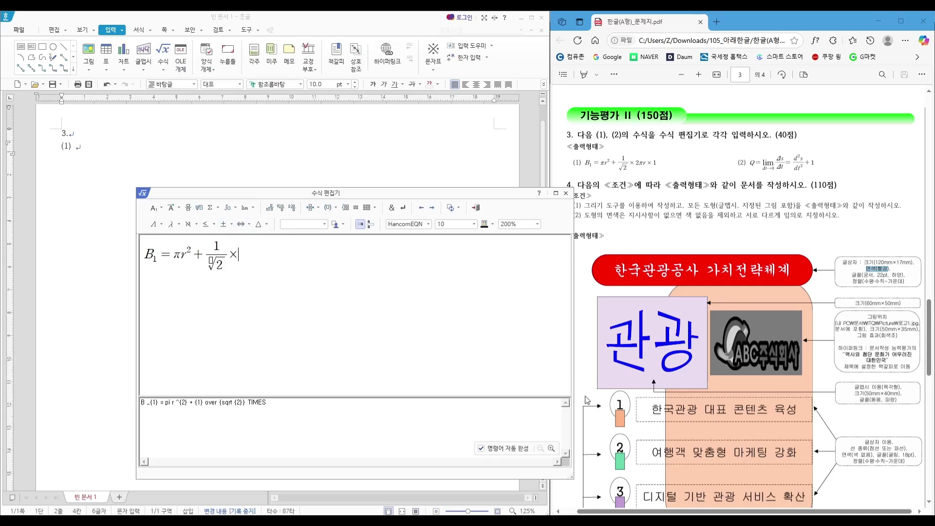
type("2")
left_click(172, 225)
left_click(175, 286)
type("r")
left_click(233, 225)
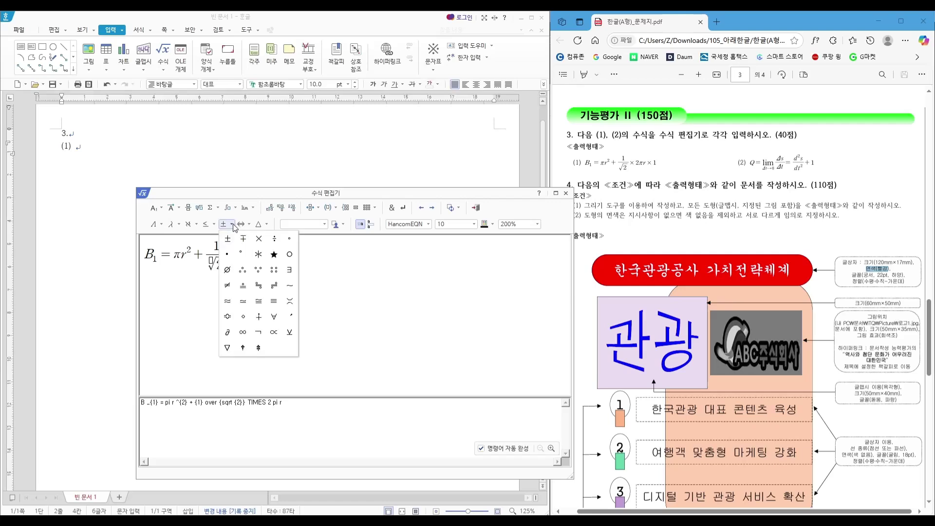
left_click(258, 238)
type("1")
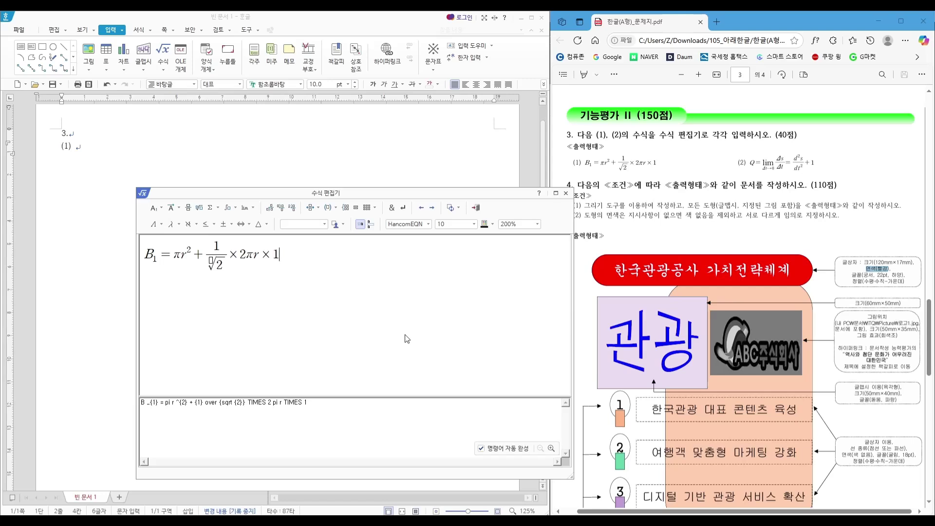
left_click(476, 213)
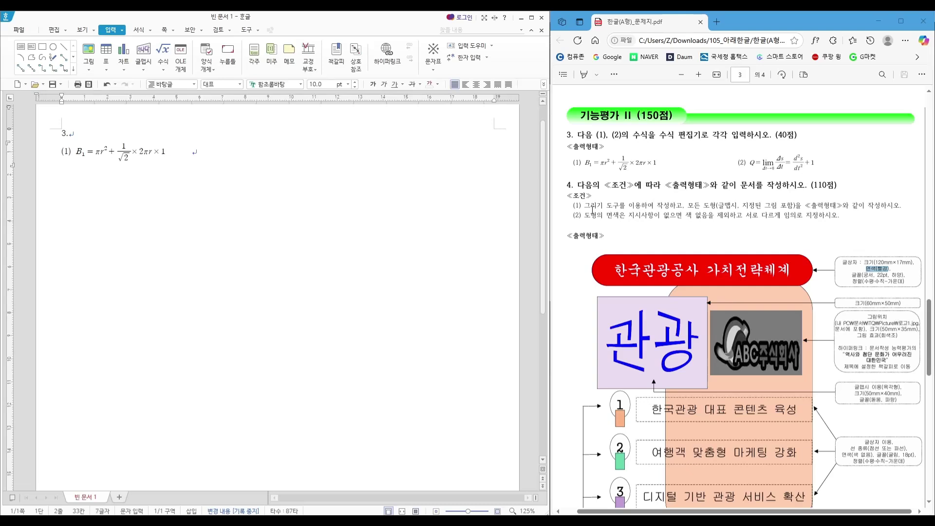
- Enter the label (2) on the same line and start a second equation with Q = and a limit approaching 0
type("(2)")
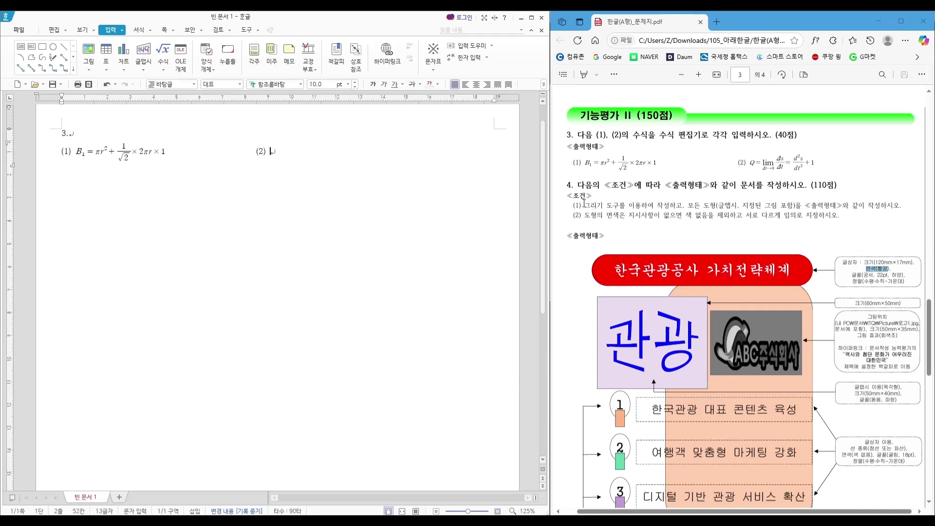
left_click(163, 51)
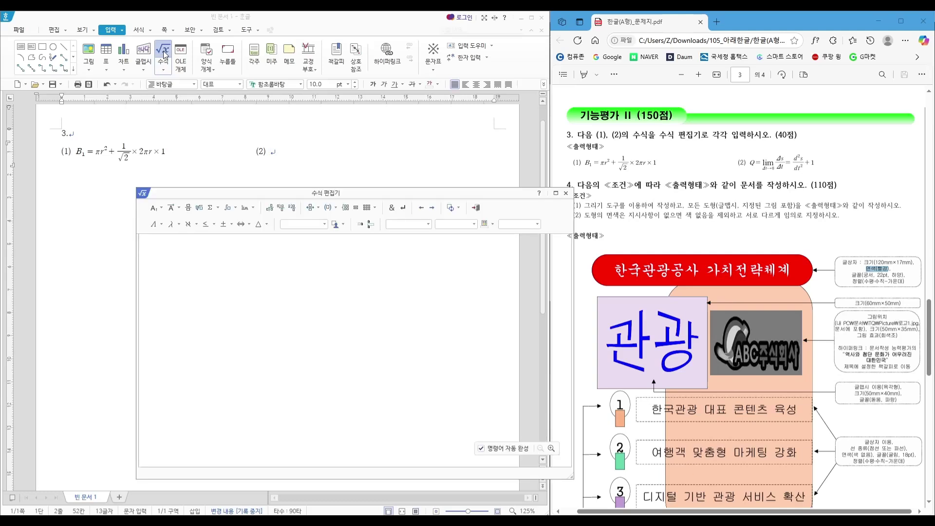
type("Q")
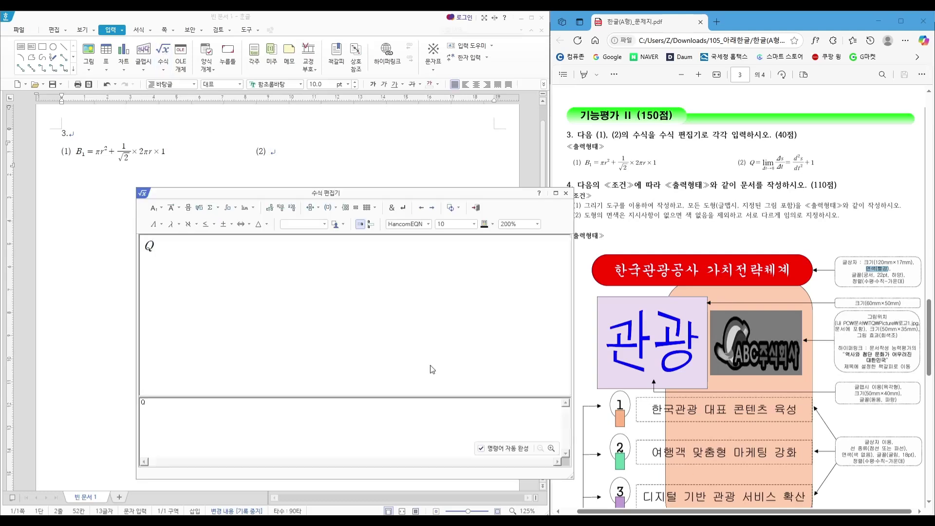
type("=")
left_click(249, 209)
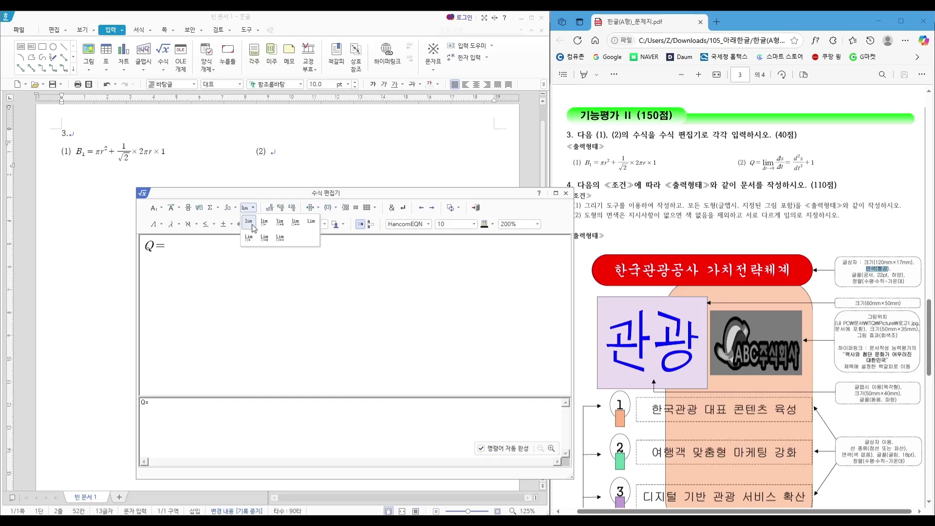
left_click(281, 223)
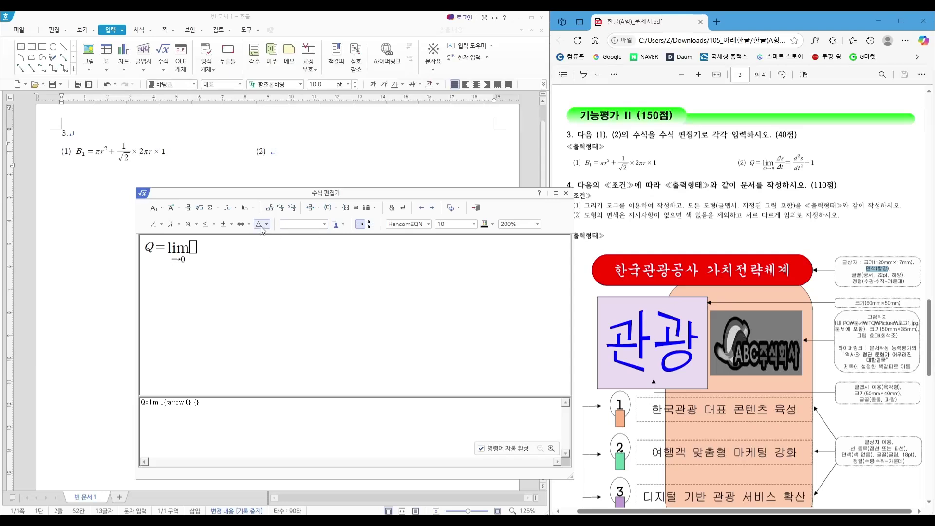
left_click(261, 225)
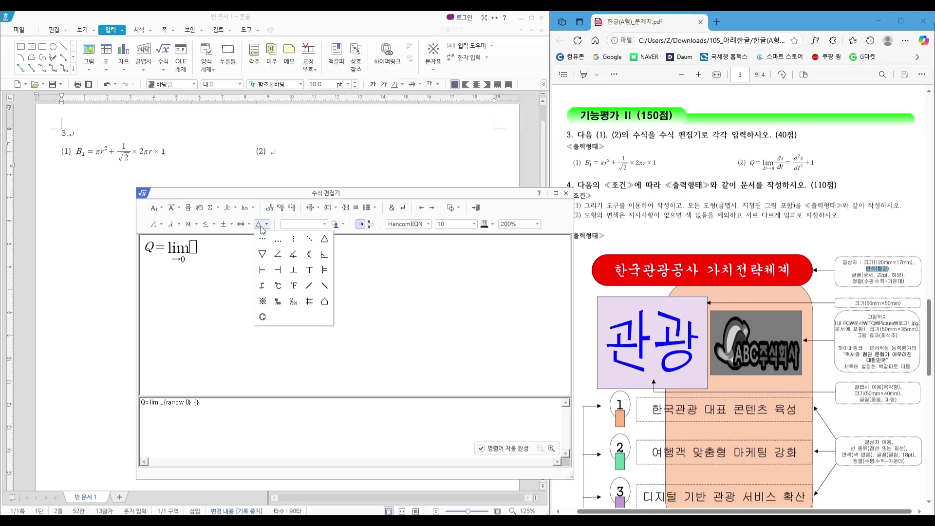
left_click(325, 239)
key("BackSpace")
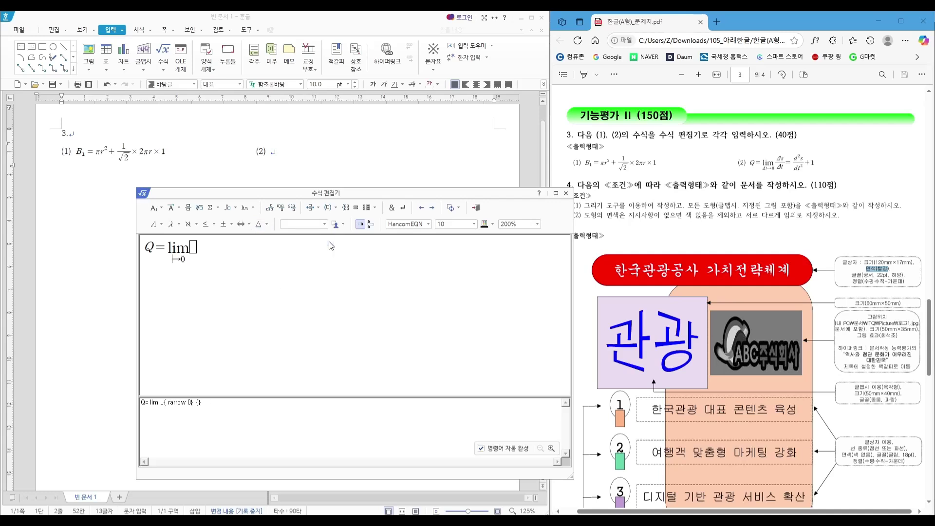
- Put the Greek capital delta and t before the arrow beneath the limit
left_click(163, 226)
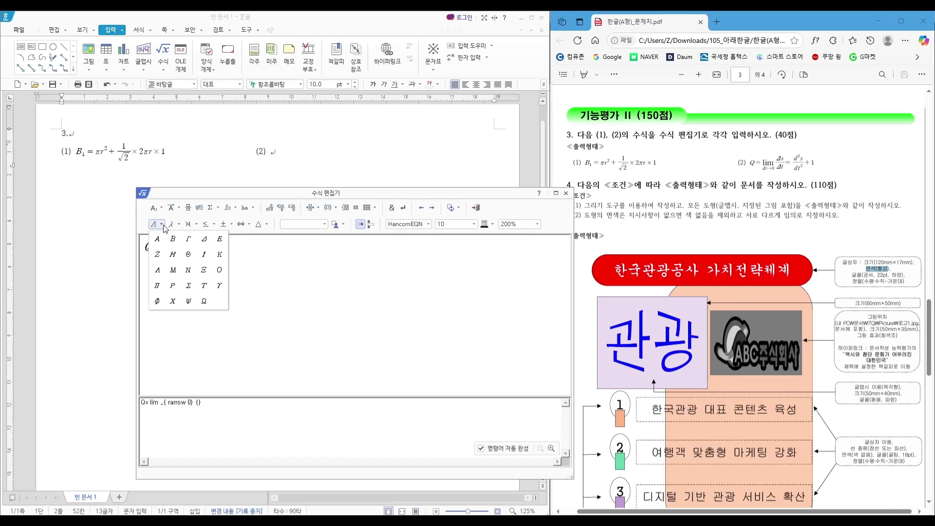
left_click(205, 238)
type("t")
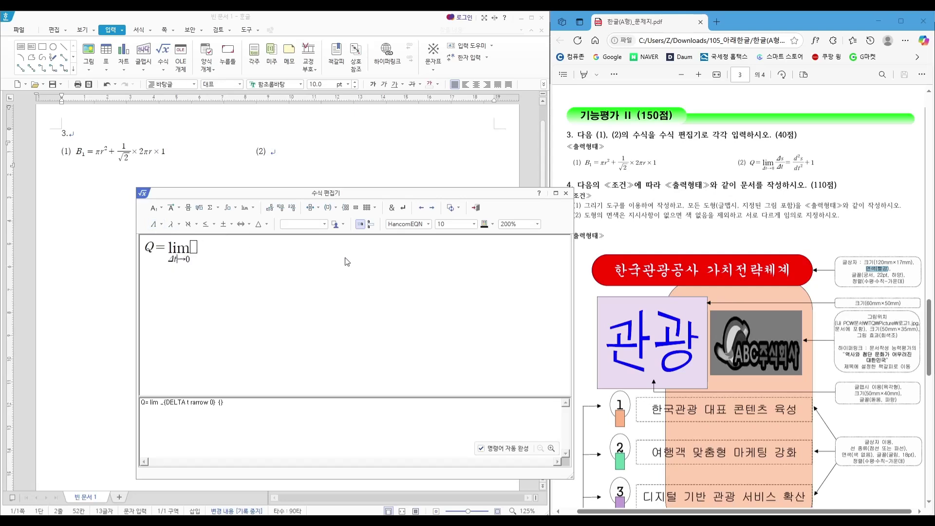
- Fill the limit's body with the fraction Δs over Δt and follow it with an equals sign
left_click(193, 249)
left_click(199, 208)
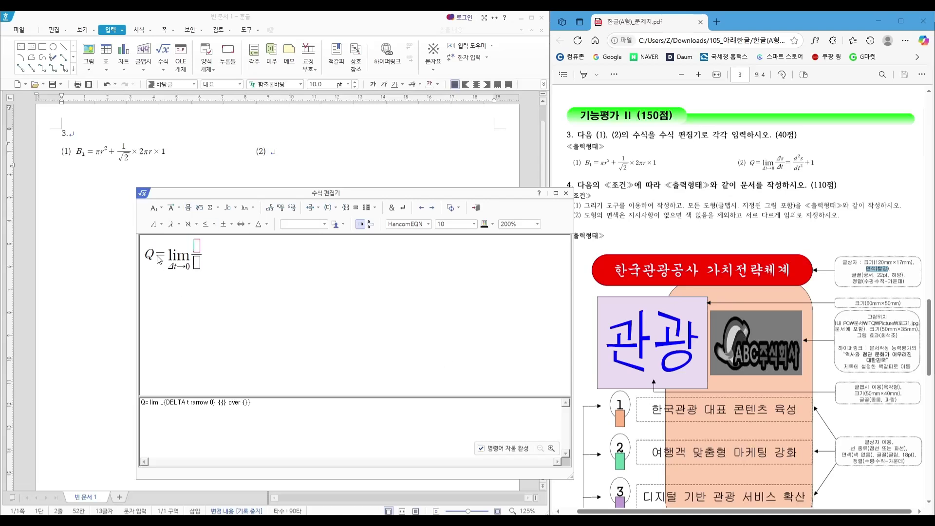
left_click(159, 227)
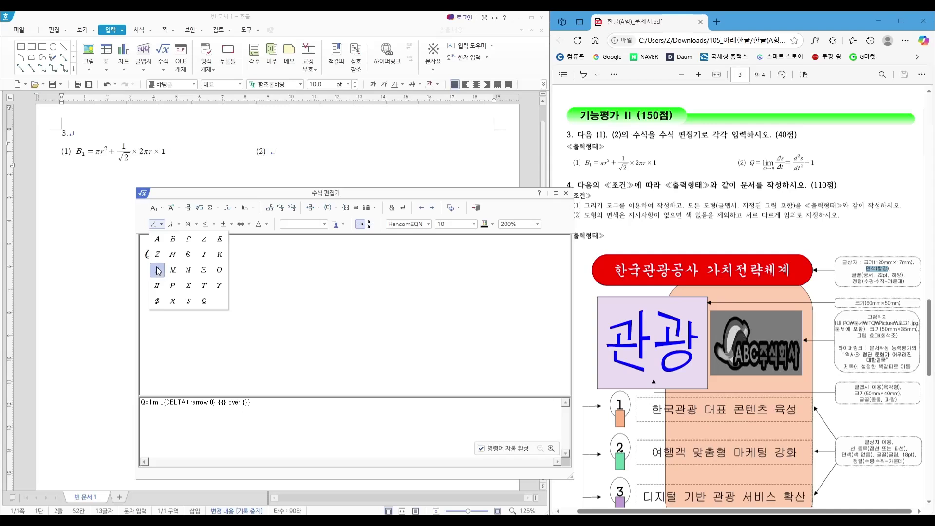
left_click(202, 244)
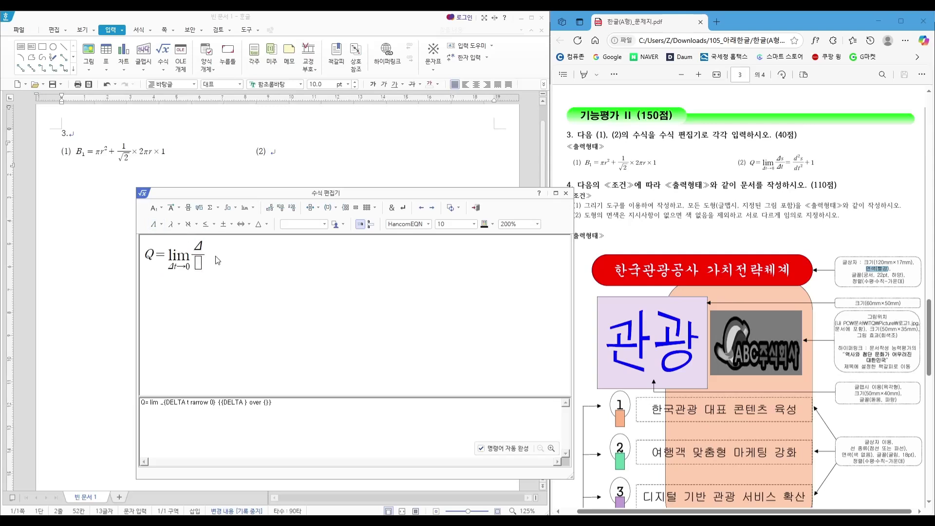
type("s")
key("Tab")
left_click(155, 225)
left_click(204, 241)
type("t} =")
- Add a fraction with d²s as its numerator and dt² as its denominator after the equals sign
key("ctrl+o")
type("d")
left_click(161, 207)
left_click(157, 222)
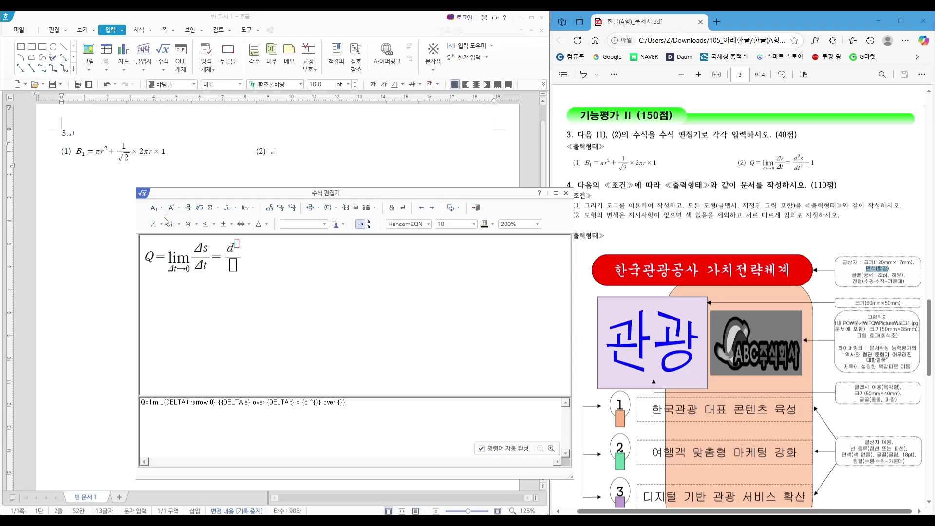
type("2} s")
key("Tab")
type("dt")
left_click(154, 209)
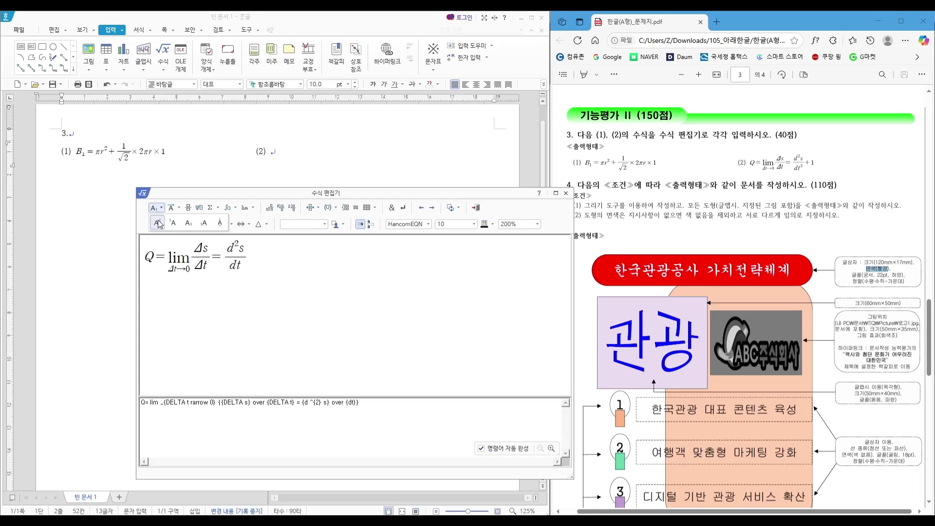
type("2")
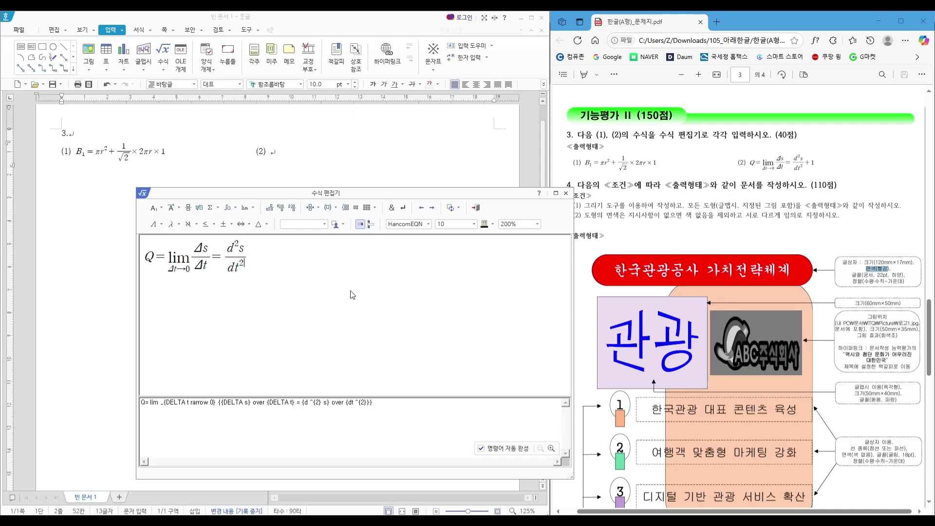
- Append +1 after the second fraction and insert the finished equation into the document
key("Tab")
key("Tab")
type("+1")
left_click(476, 208)
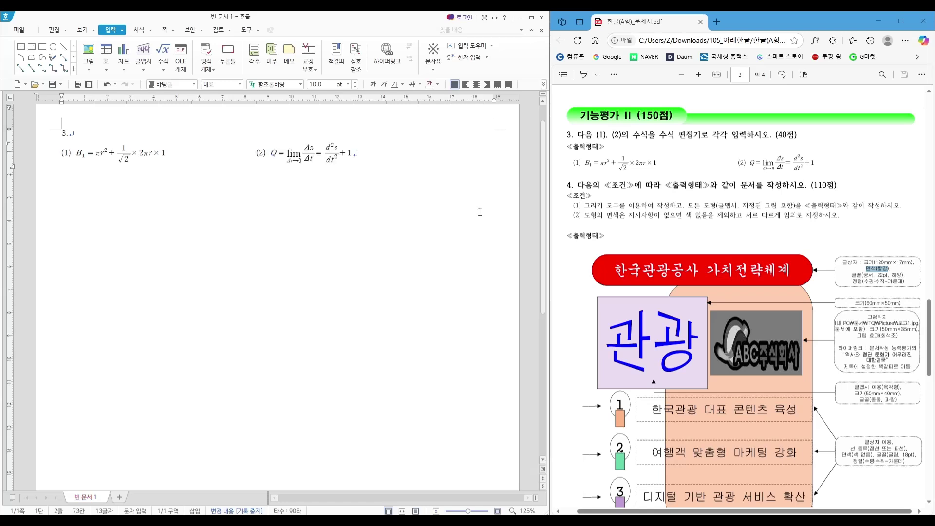
- Leave three blank lines below the equations and enter the item number 4
key("Return")
key("Return")
key("Return")
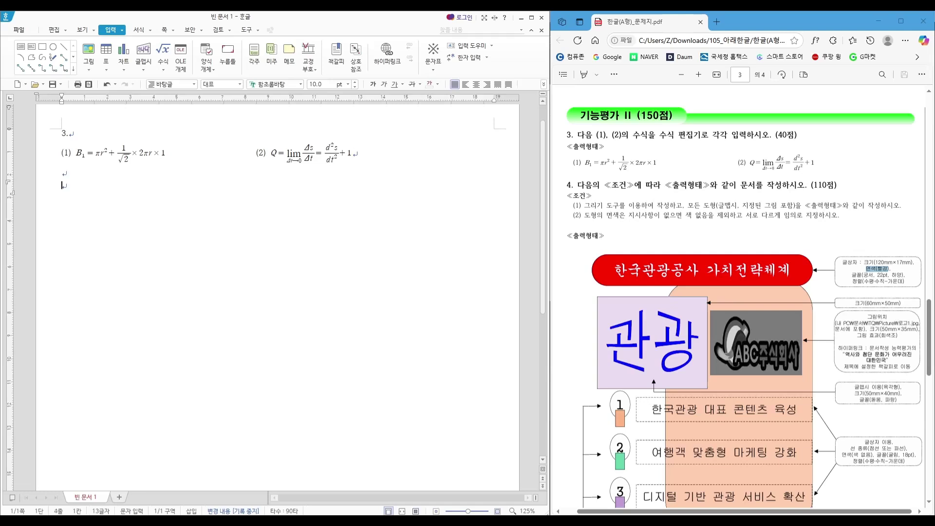
key("Return")
type("4.")
key("Hangul")
- Examine question 4's output layout in the exam PDF and highlight the size note for the large rounded background shape
scroll(372, 241, "down", 3)
scroll(365, 244, "up", 3)
left_click(877, 492)
scroll(641, 375, "down", 2)
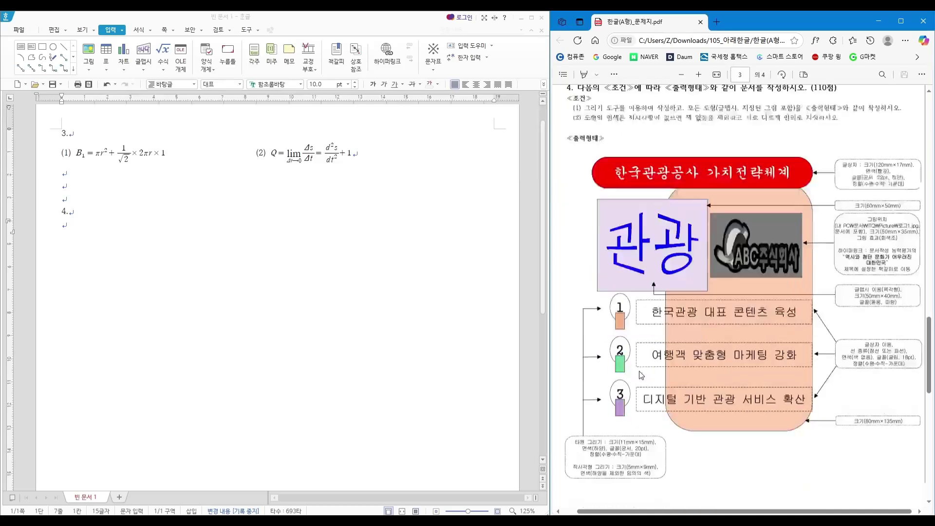
scroll(641, 376, "up", 1)
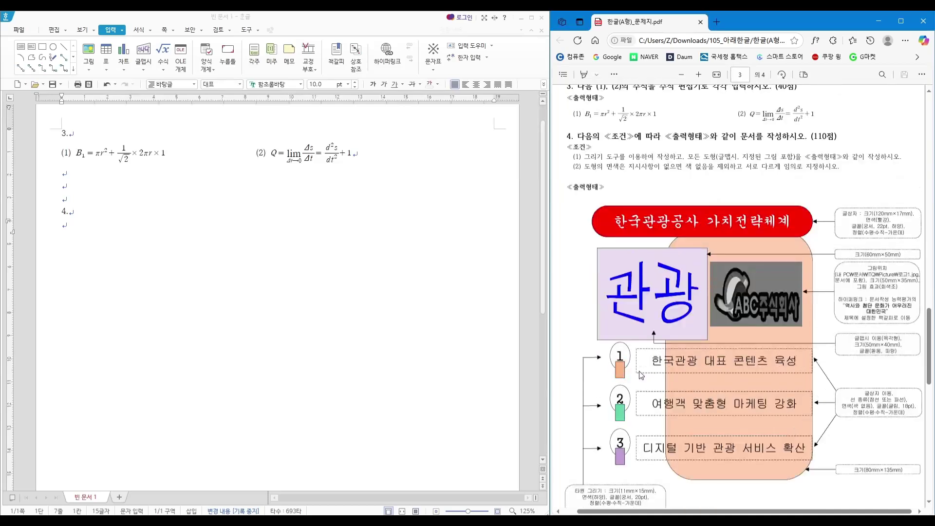
scroll(641, 375, "down", 1)
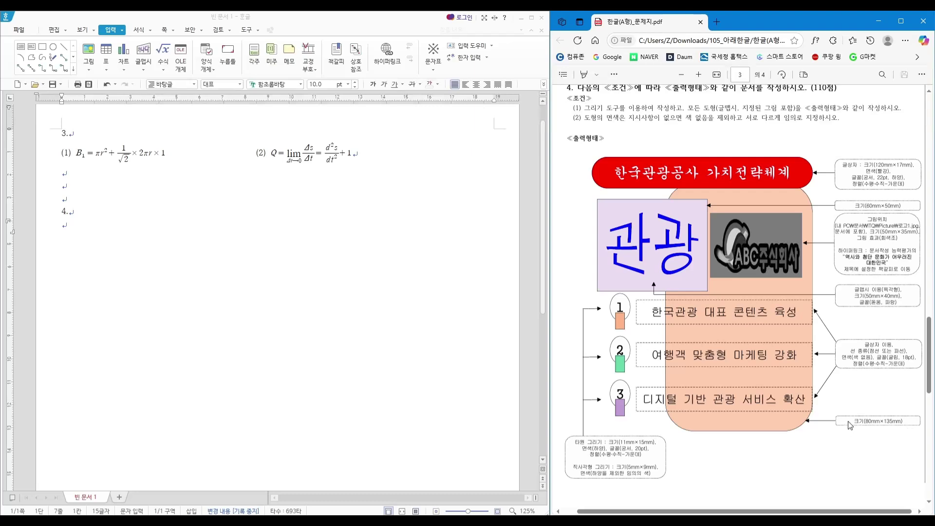
left_click_drag(853, 422, 906, 423)
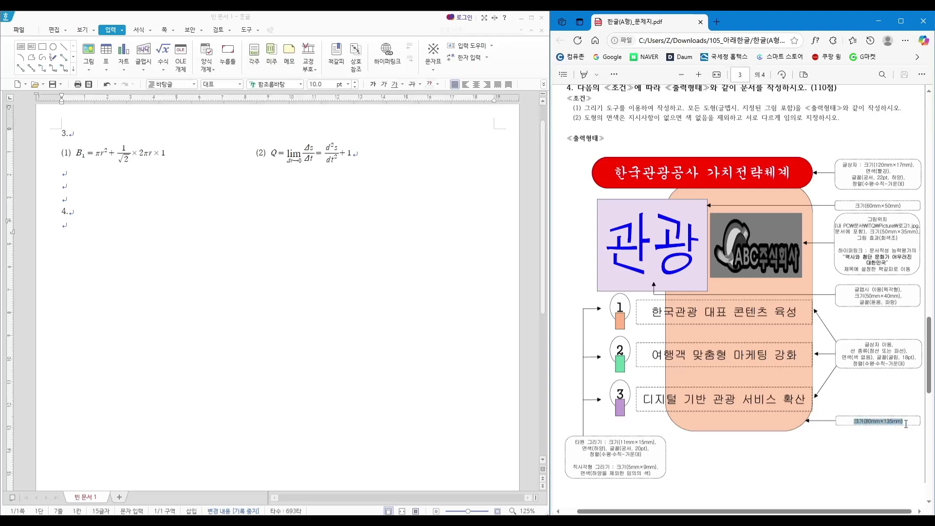
- Draw a rectangle about 46 × 45 mm below item number 4 and move it toward the page's left side
left_click(882, 462)
left_click(99, 229)
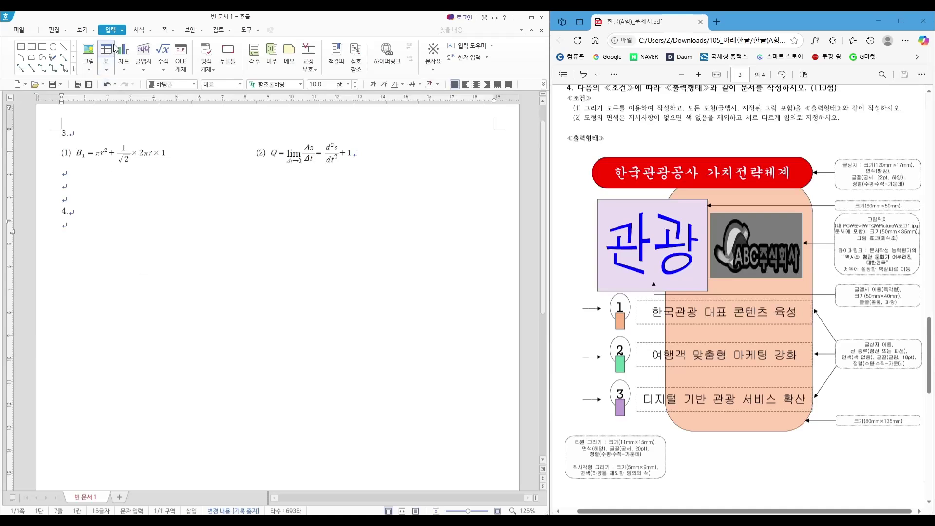
key("Hangul")
left_click(44, 49)
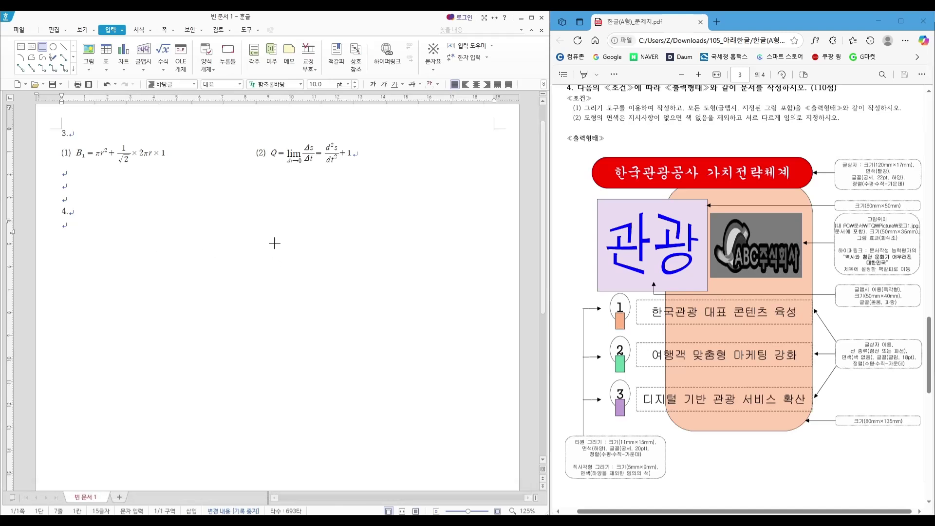
mouse_move(274, 244)
left_mouse_down()
mouse_move(366, 369)
mouse_move(393, 363)
mouse_move(391, 347)
mouse_move(381, 347)
left_mouse_up()
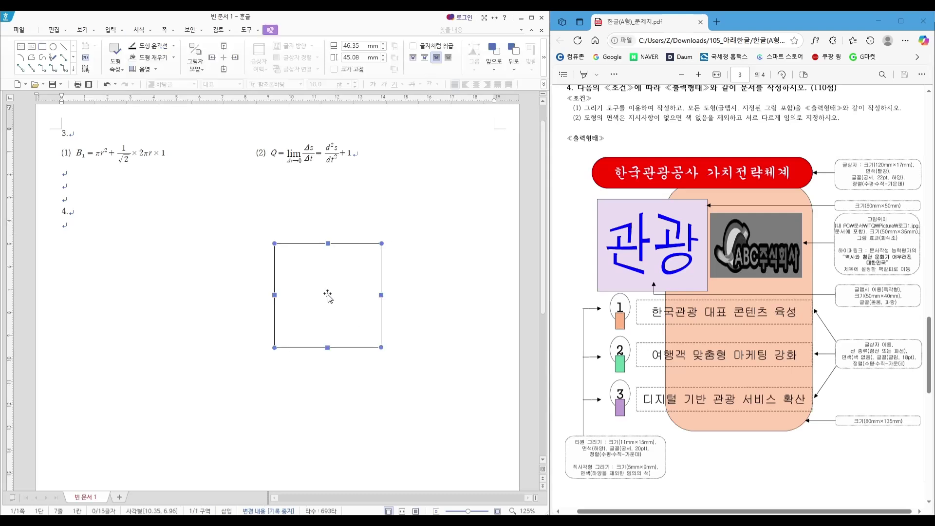
left_click_drag(325, 297, 244, 299)
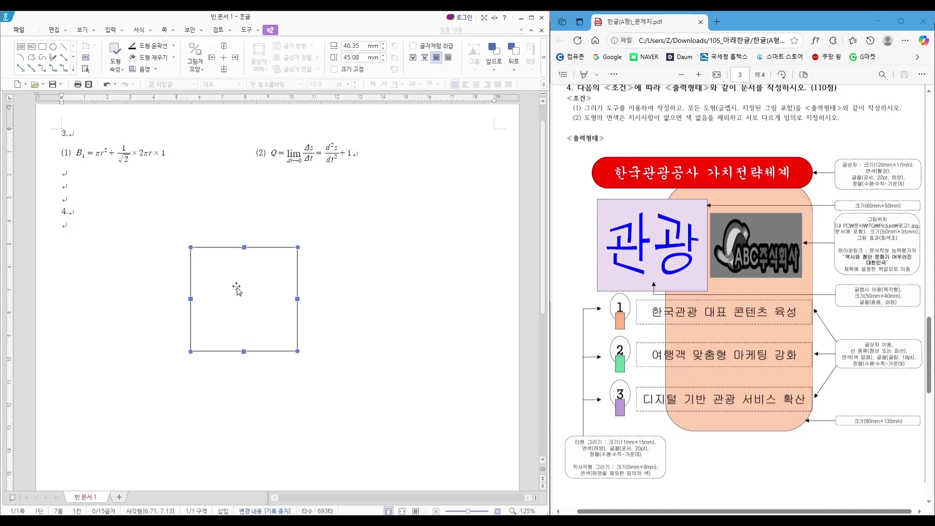
- Set the rectangle's width to 80 mm and height to 135 mm and lock its size
right_click(237, 290)
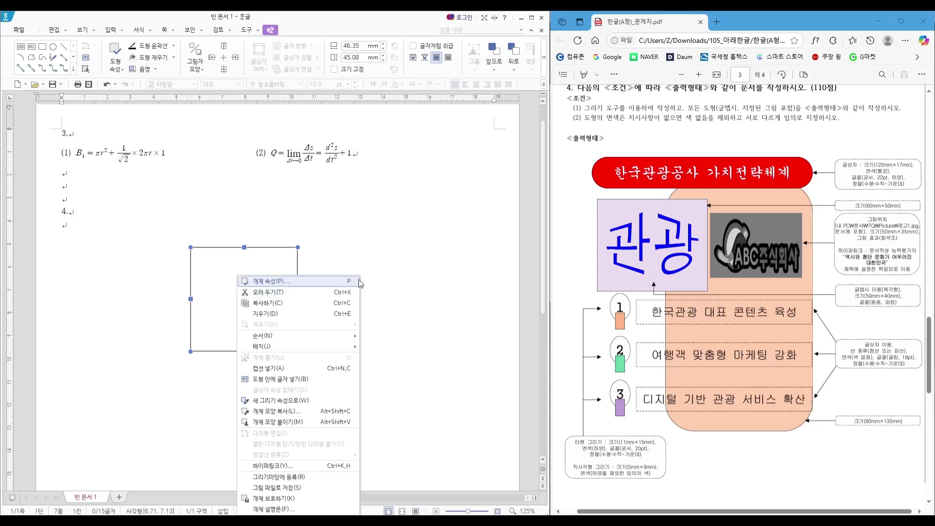
left_click(236, 263)
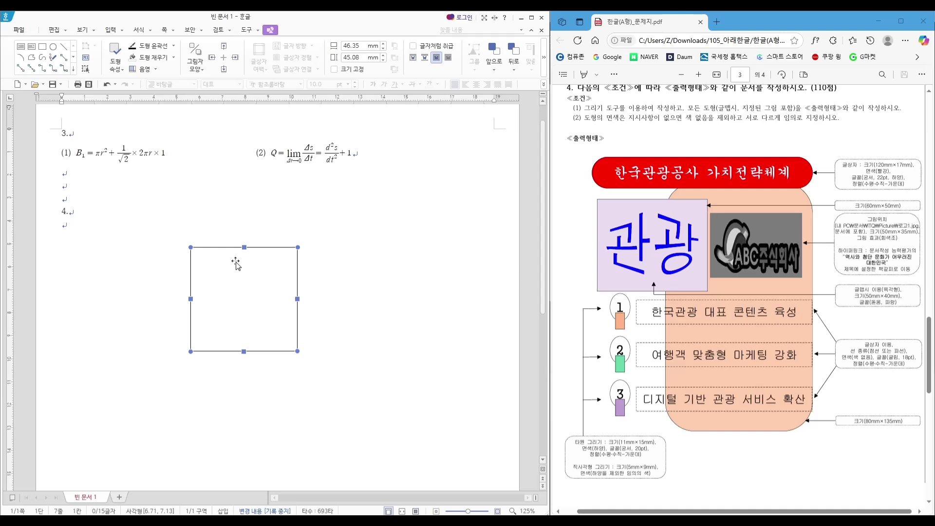
double_click(236, 264)
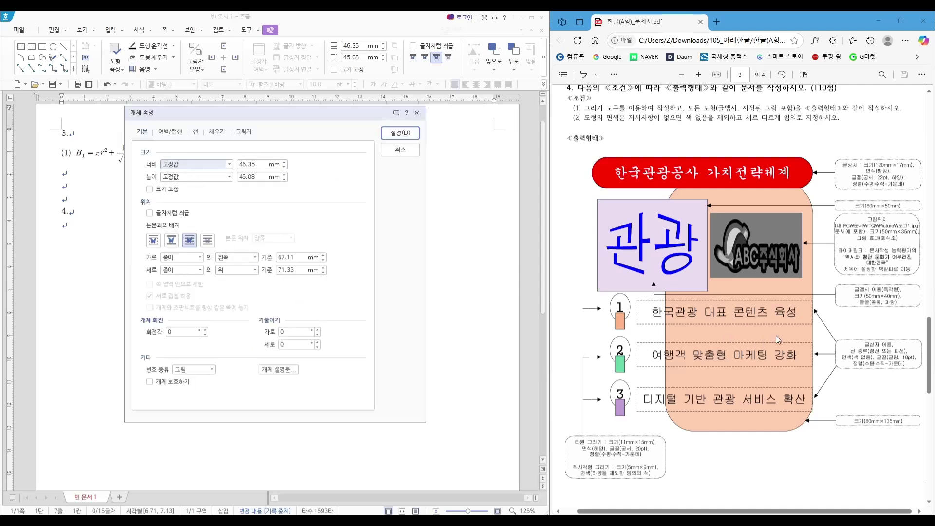
key("Tab")
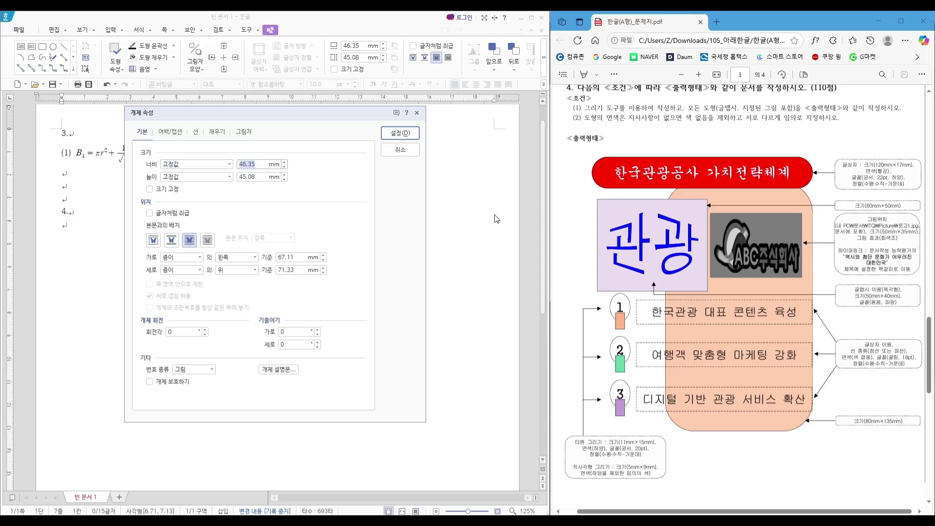
type("8")
key("Tab")
key("Tab")
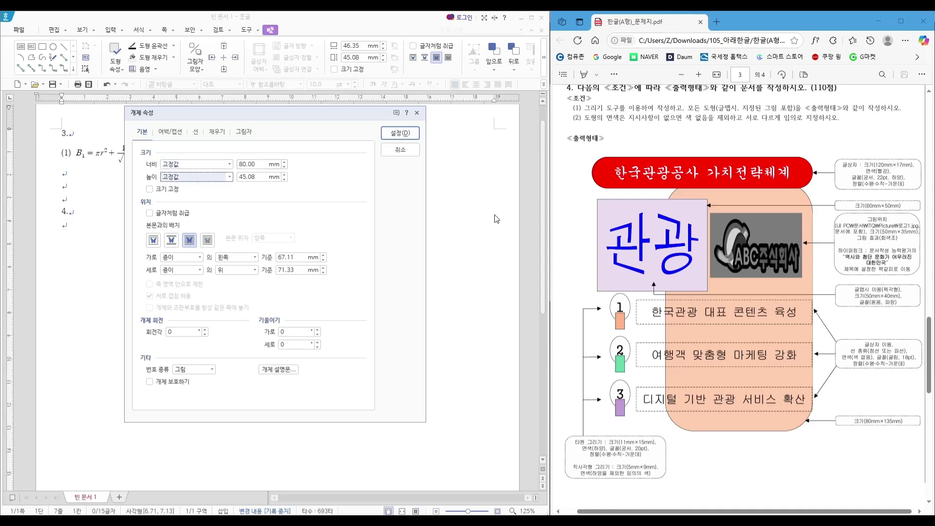
type("135")
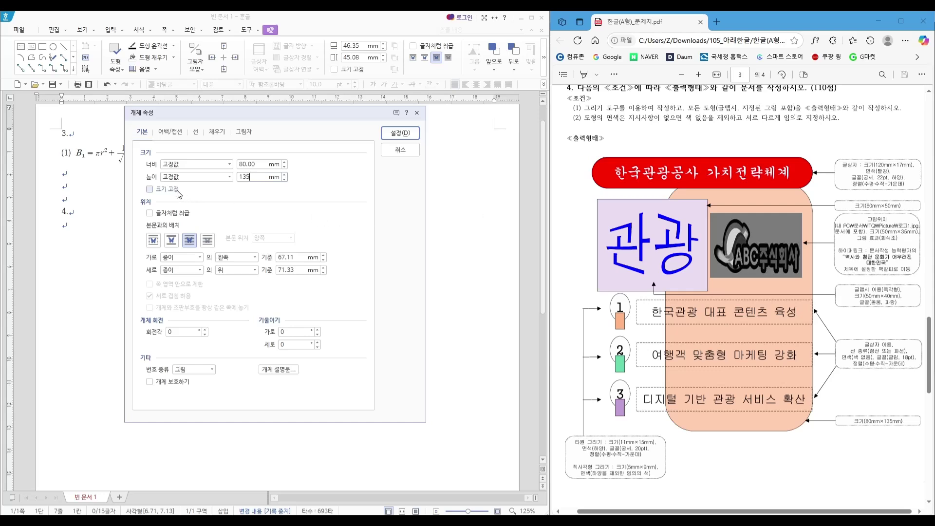
left_click(178, 194)
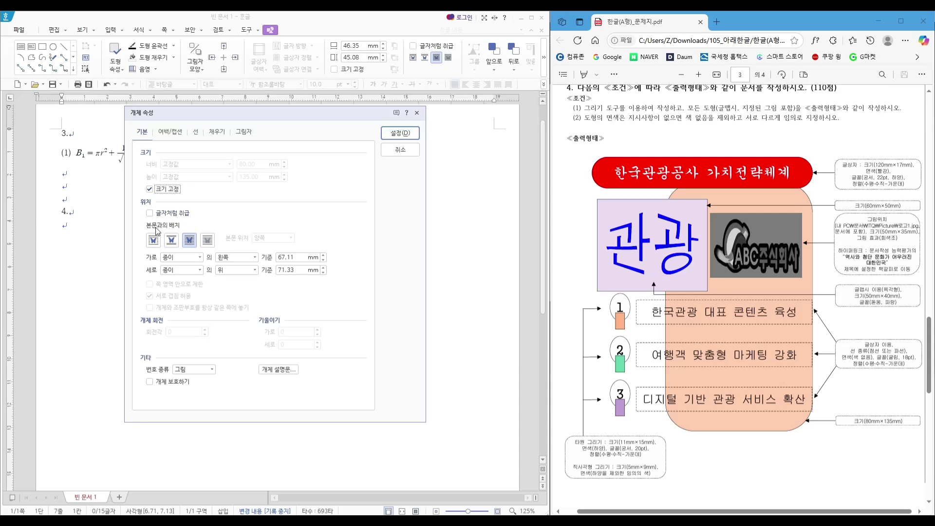
- Place the rectangle behind the text and give it rounded corners (둥근 모양)
left_click(212, 244)
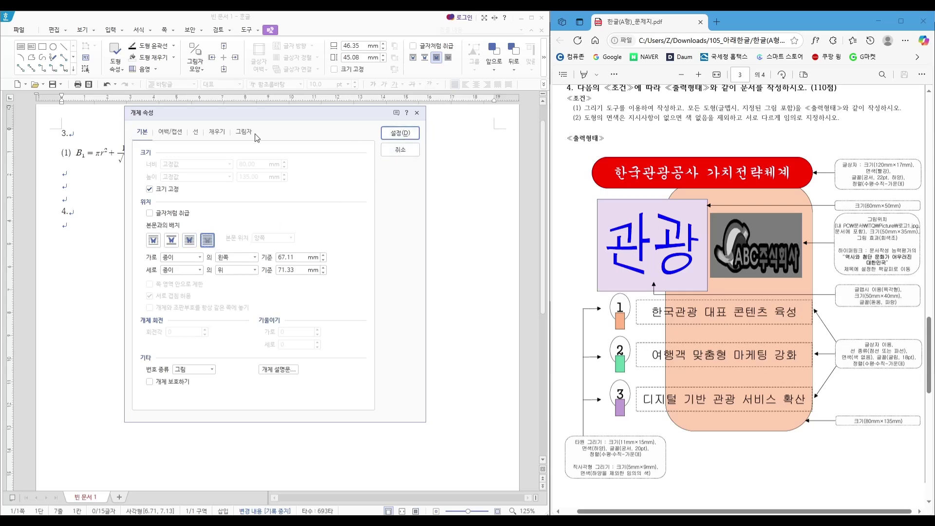
left_click(195, 133)
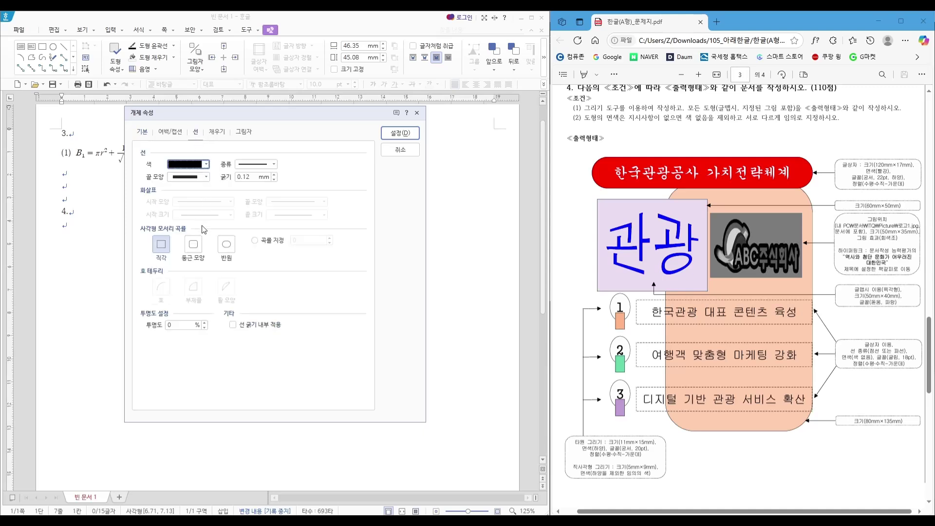
left_click(202, 246)
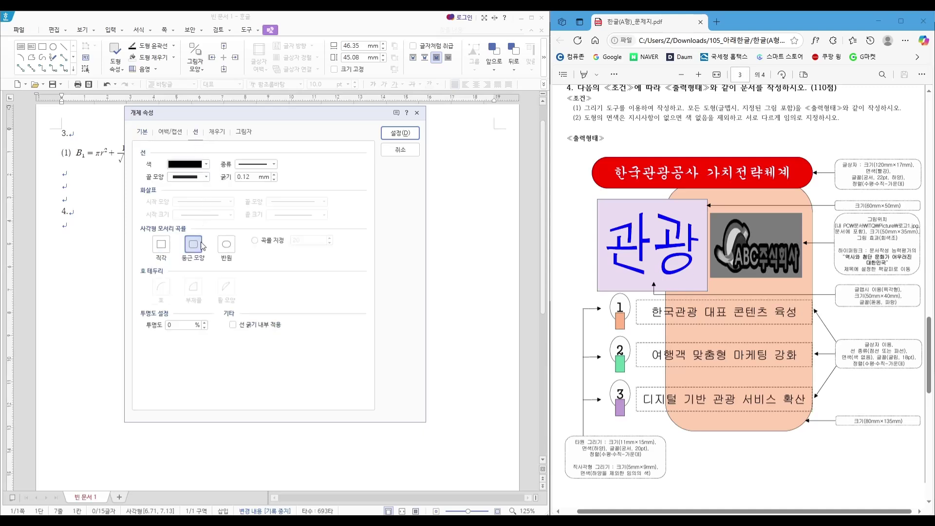
- Fill the rounded rectangle with light orange and apply its object properties
left_click(224, 132)
left_click(197, 187)
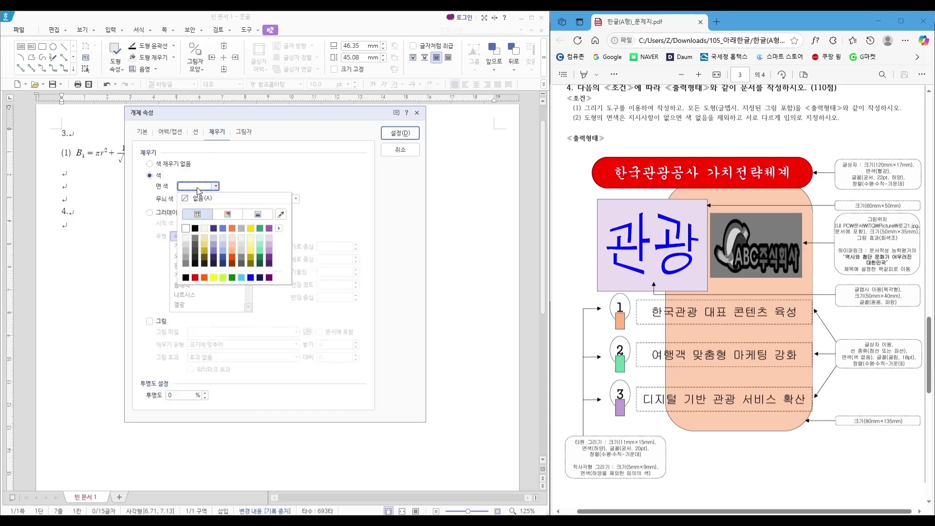
left_click(233, 246)
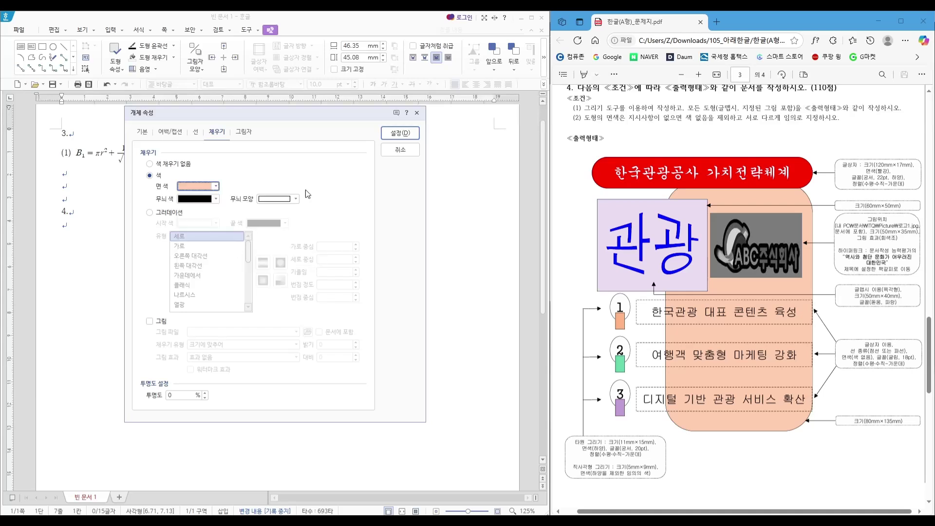
left_click(400, 133)
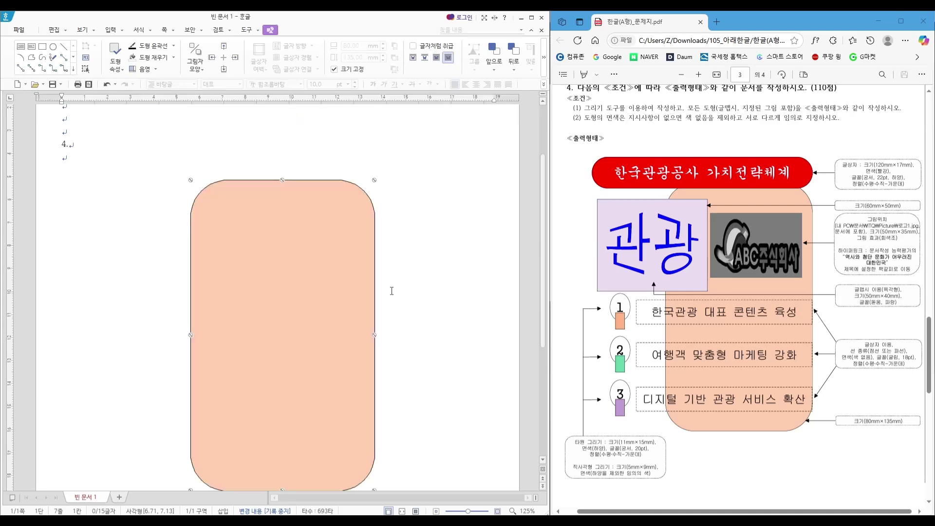
- Shift the rounded rectangle slightly right and down, and check the title text box's specifications in the exam PDF
scroll(409, 293, "down", 1)
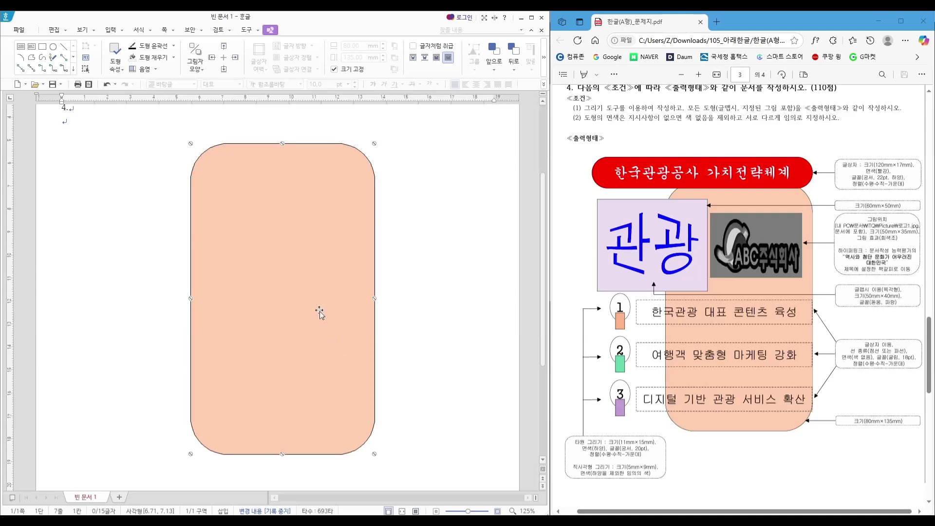
left_click_drag(306, 335, 320, 345)
scroll(60, 326, "up", 1)
scroll(59, 326, "up", 1)
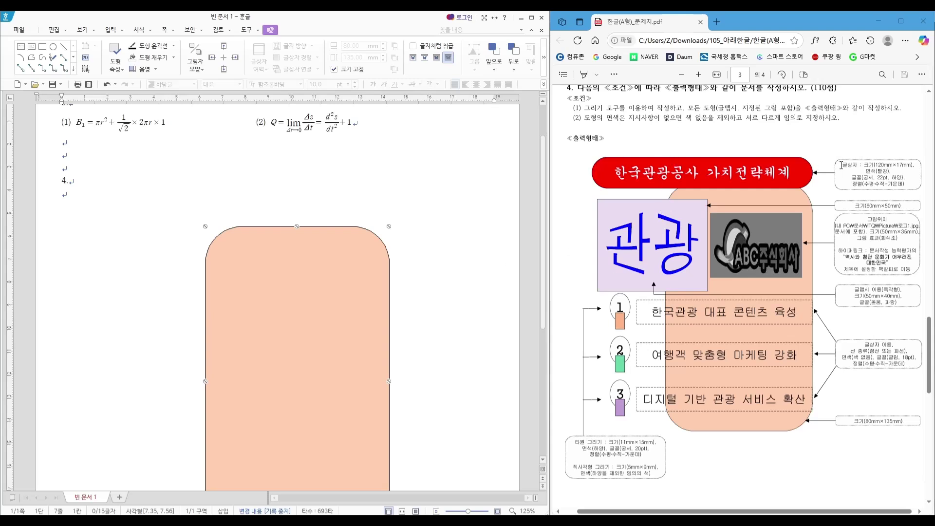
mouse_move(833, 163)
left_mouse_down()
mouse_move(877, 207)
mouse_move(882, 240)
left_mouse_up()
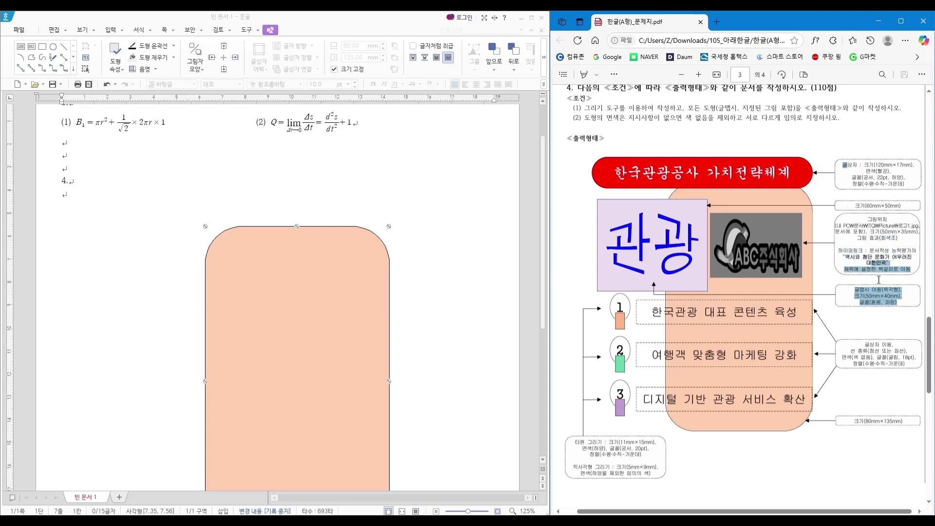
left_click(861, 320)
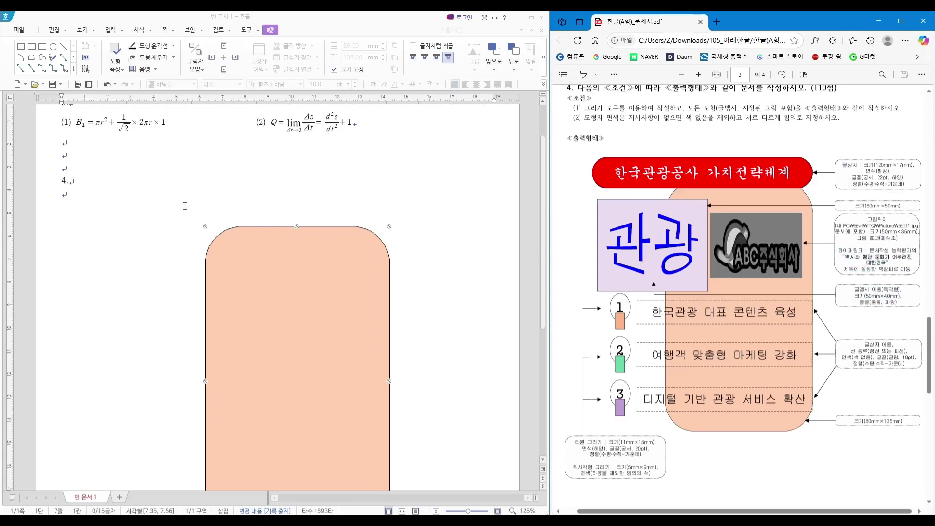
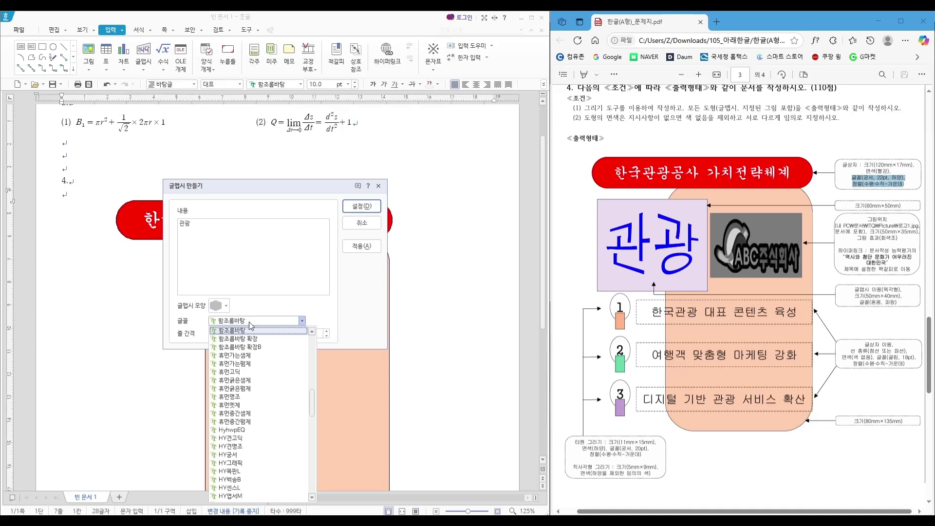
- Set the font of the 관광 word art to 돋움 and insert it into the document
scroll(263, 370, "up", 3)
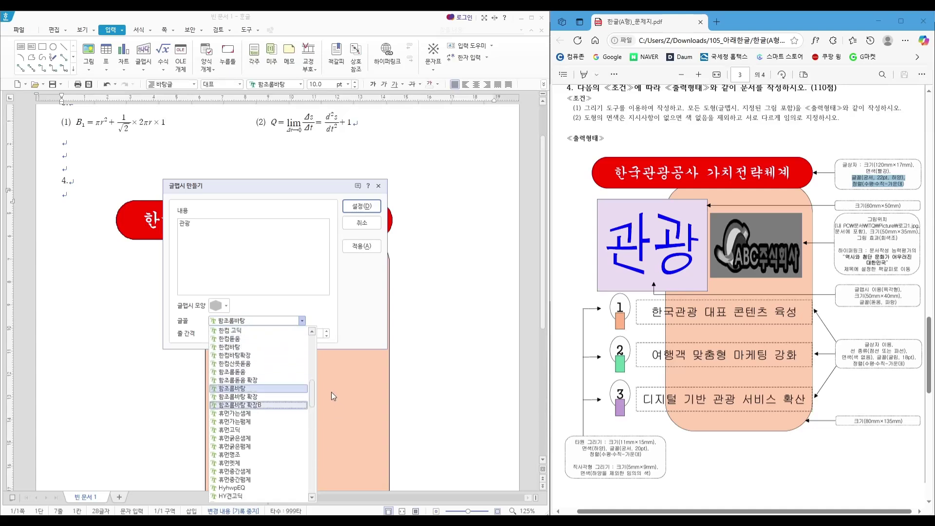
left_click_drag(312, 396, 314, 348)
left_click(232, 380)
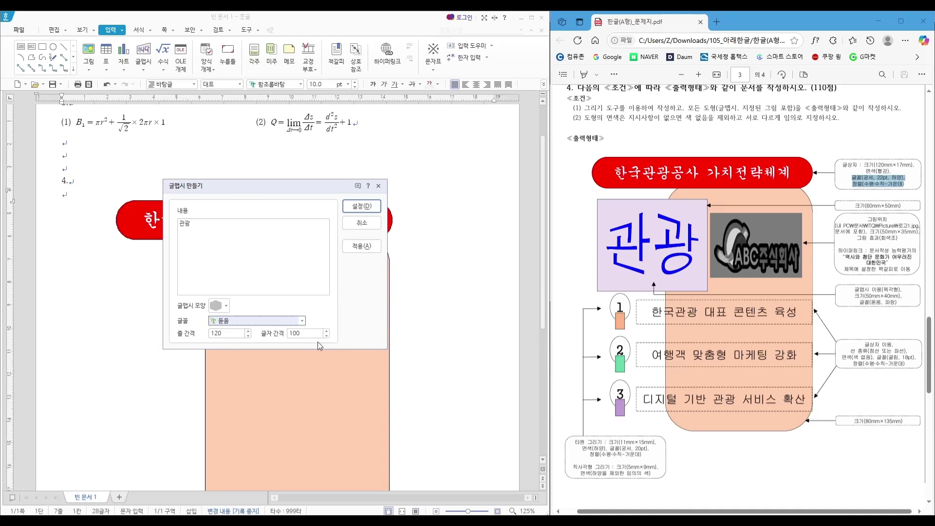
left_click(368, 207)
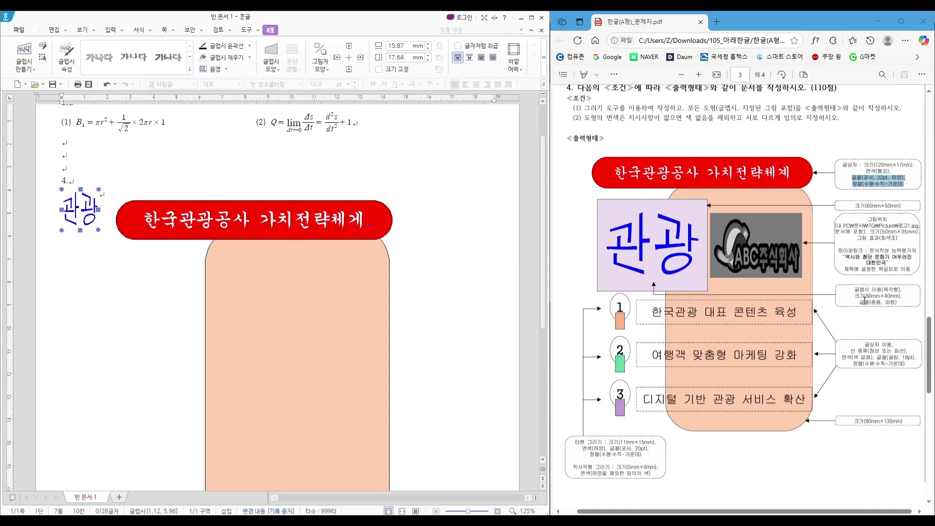
- Check the word art size note in the exam PDF and set the 관광 word art to 50 mm wide and 40 mm high
mouse_move(871, 302)
left_mouse_down()
mouse_move(901, 296)
mouse_move(888, 296)
left_mouse_up()
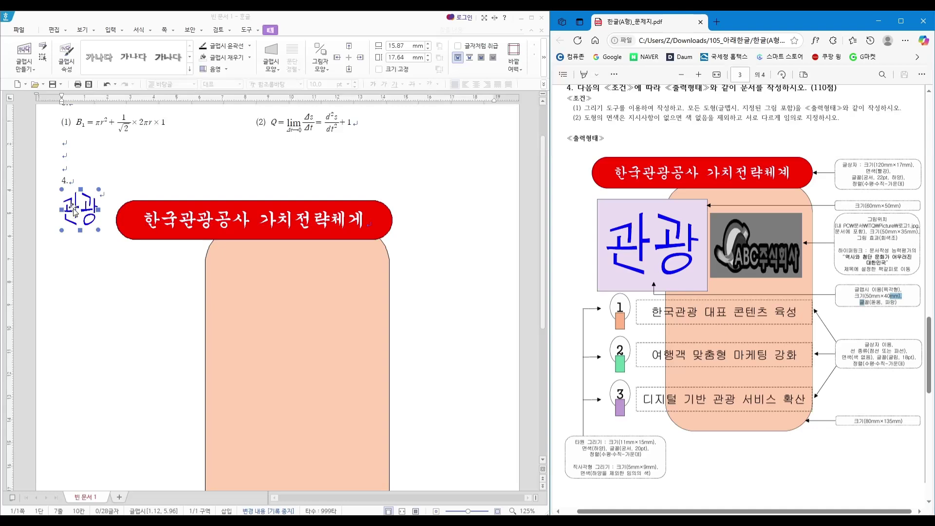
left_click(90, 211)
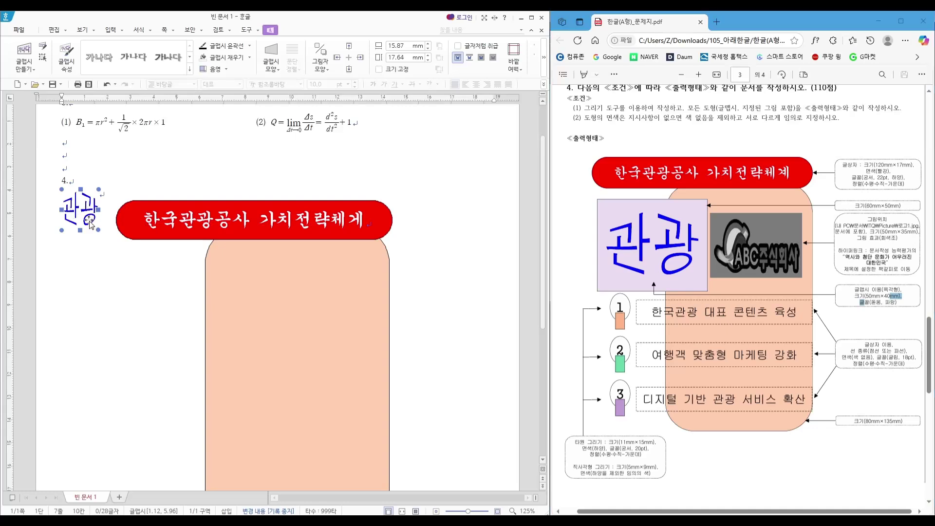
double_click(89, 209)
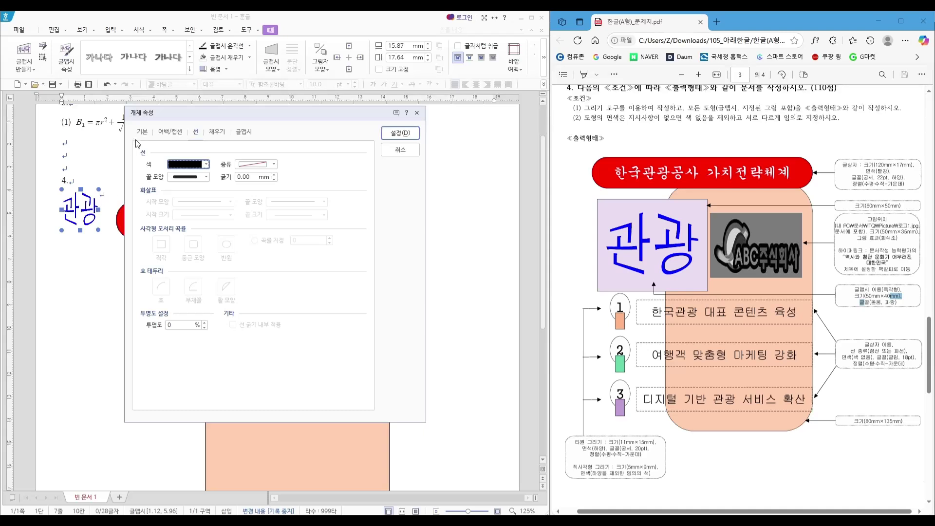
key("Tab")
type("50")
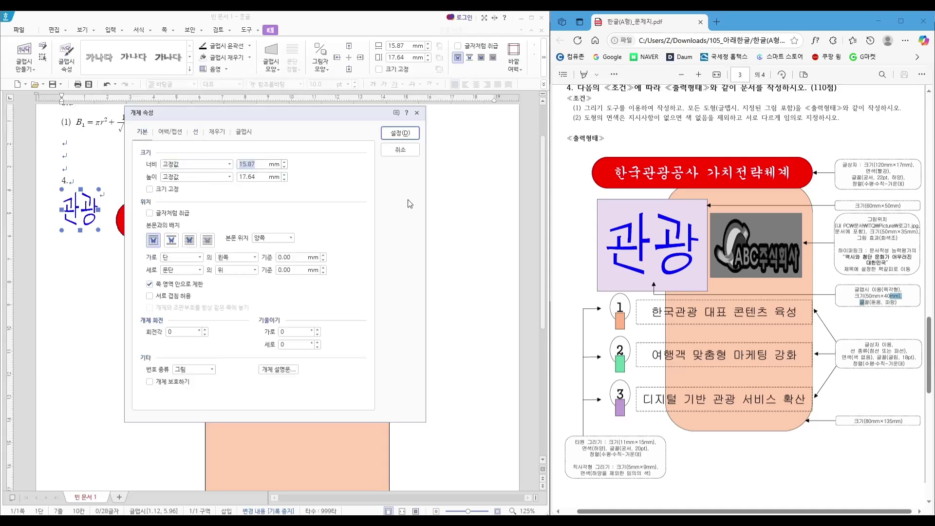
key("Tab")
key("Tab")
type("40")
- Put the 관광 word art in front of the text and move it down beside the orange background shape
left_click(197, 242)
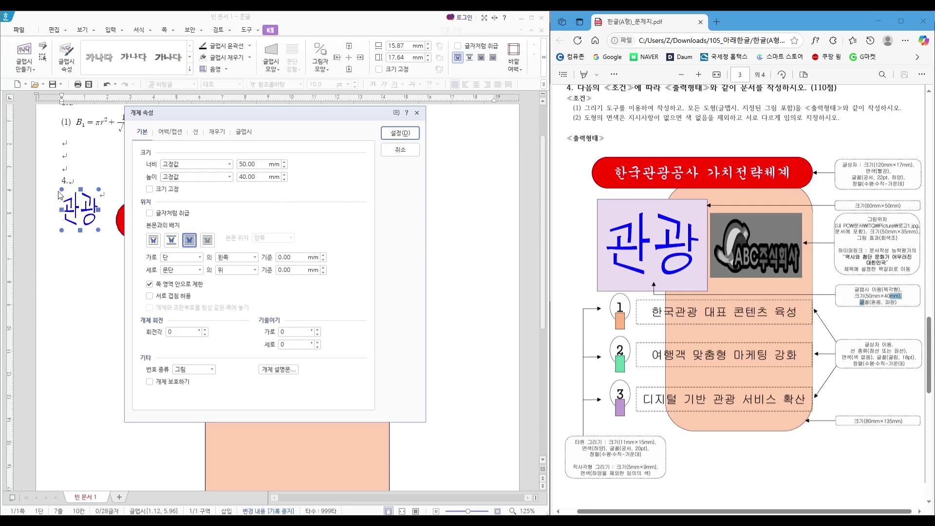
left_click(218, 137)
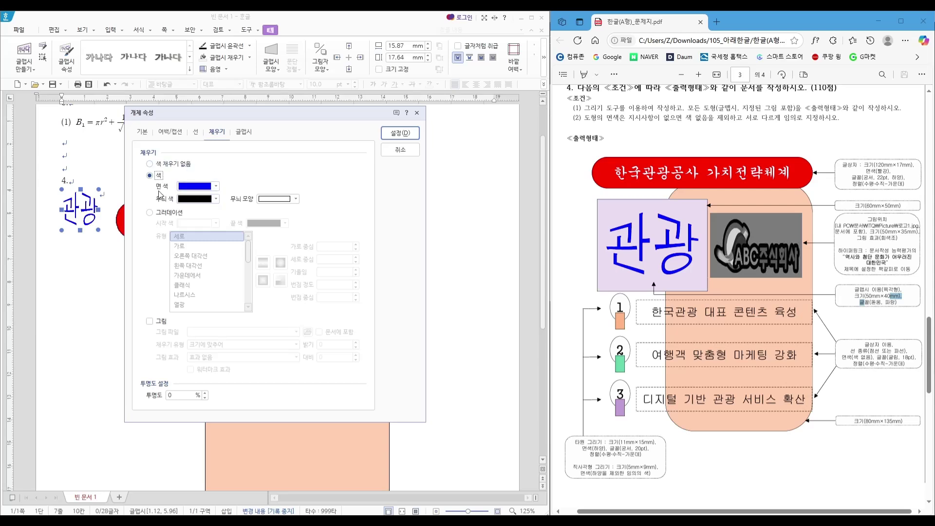
left_click(400, 133)
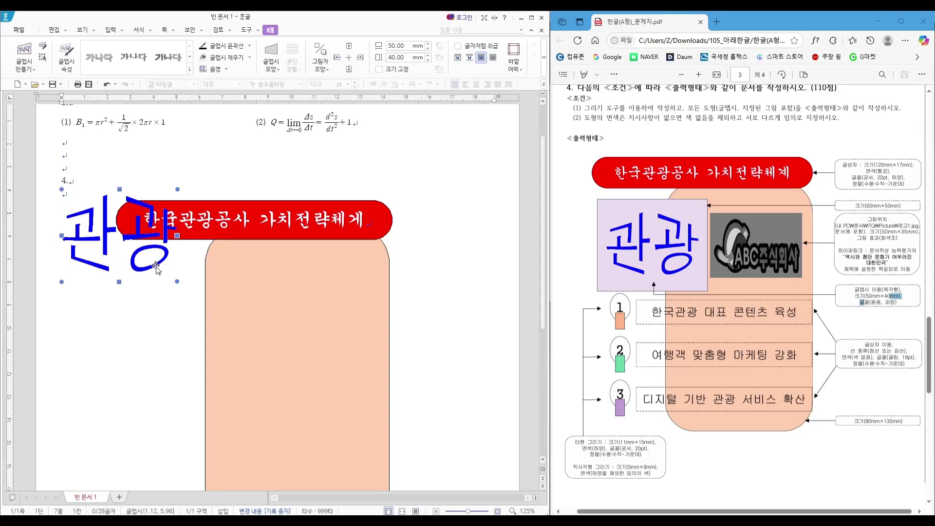
left_click_drag(156, 267, 146, 439)
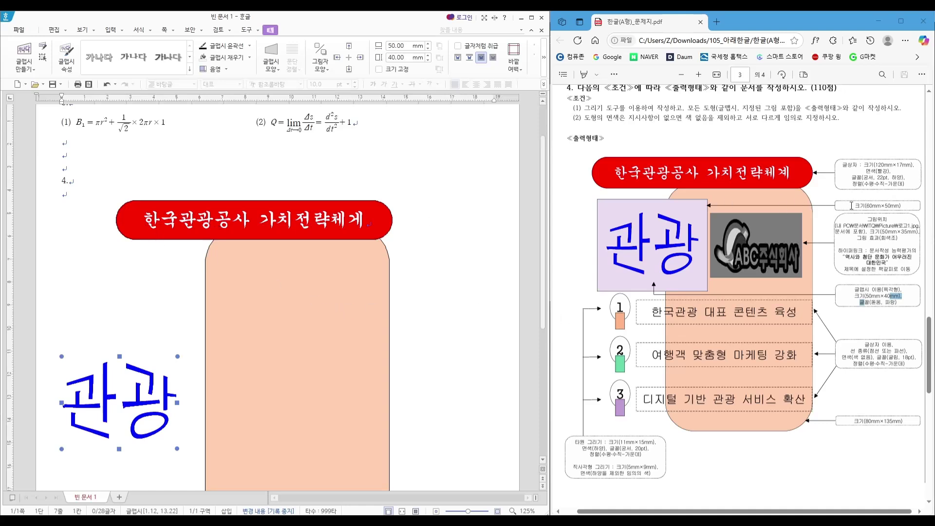
- Draw a rectangle about 38 × 28 mm between the red title box and the 관광 word art
left_click(111, 30)
left_click(42, 47)
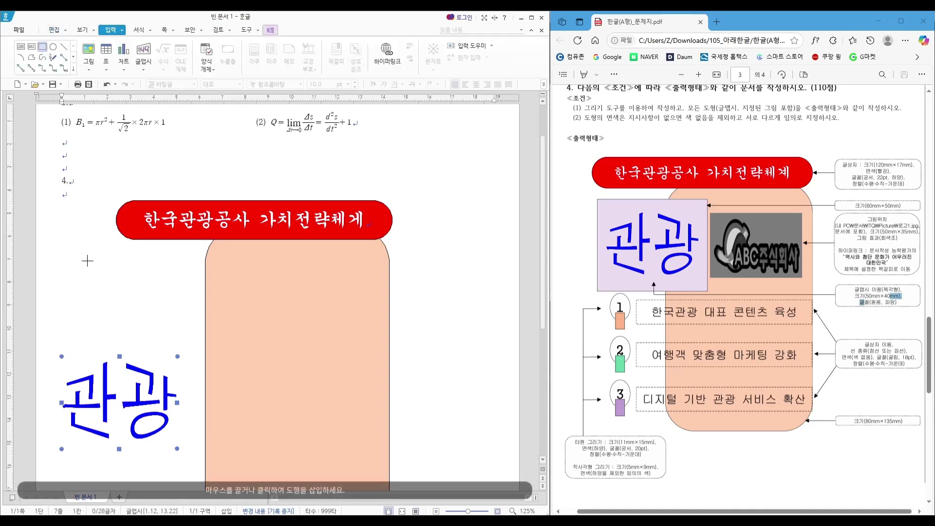
left_click_drag(87, 261, 175, 324)
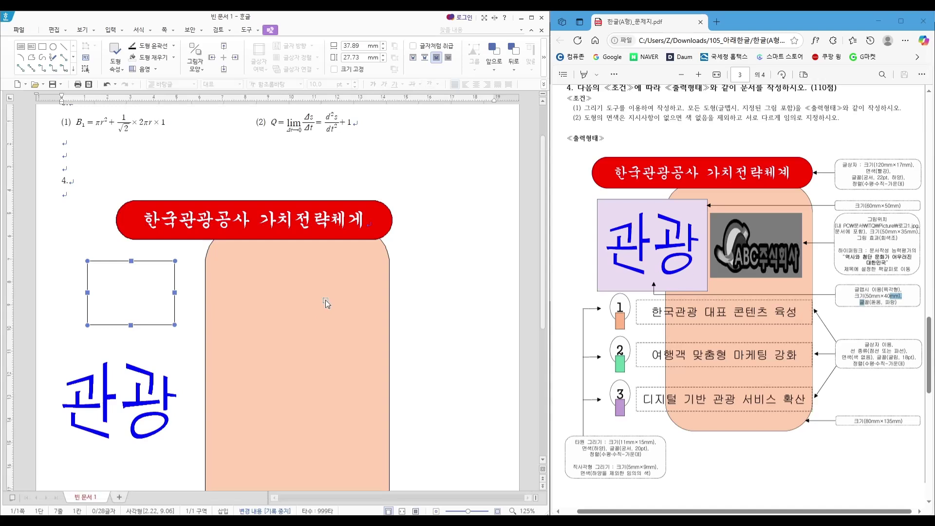
- Fill the new rectangle beside the orange background shape with light purple
key("p")
left_click(195, 186)
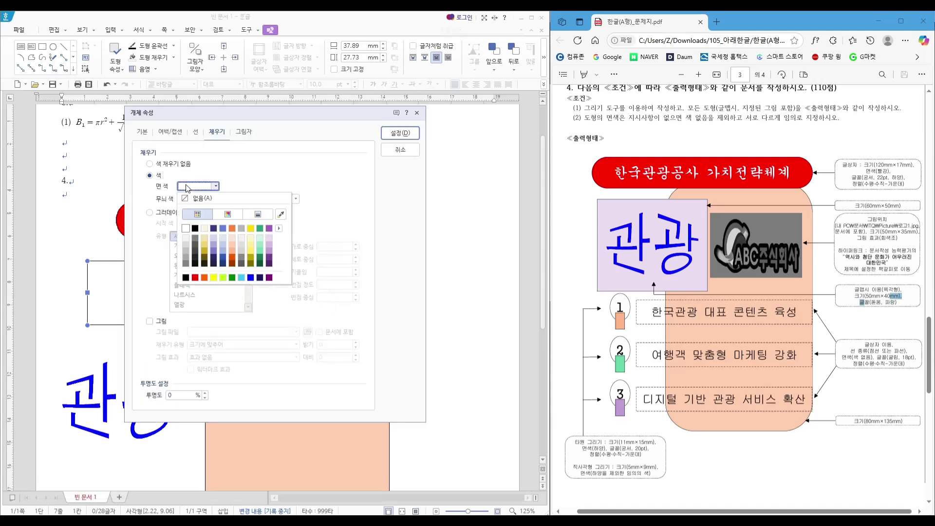
left_click(269, 239)
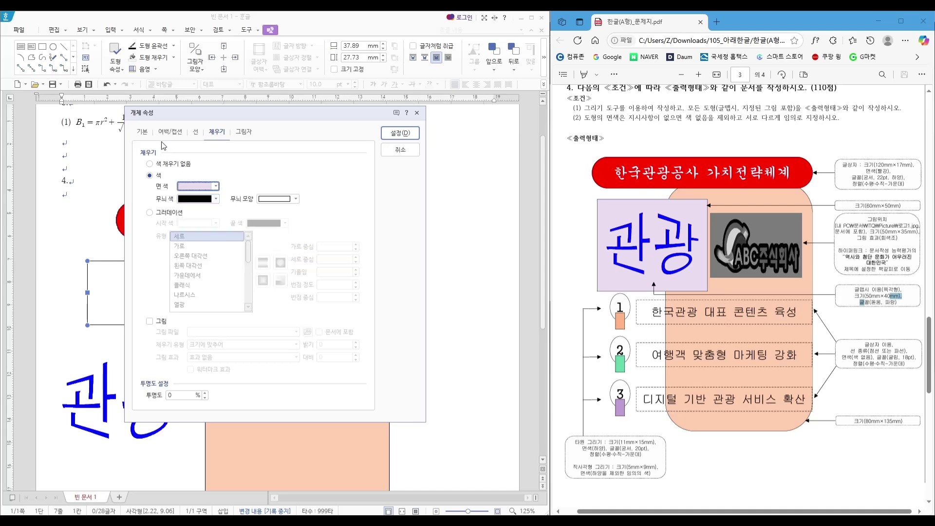
- Set the purple rectangle to 50 mm wide and 40 mm high, lock its size and place it in front of the text
left_click(143, 132)
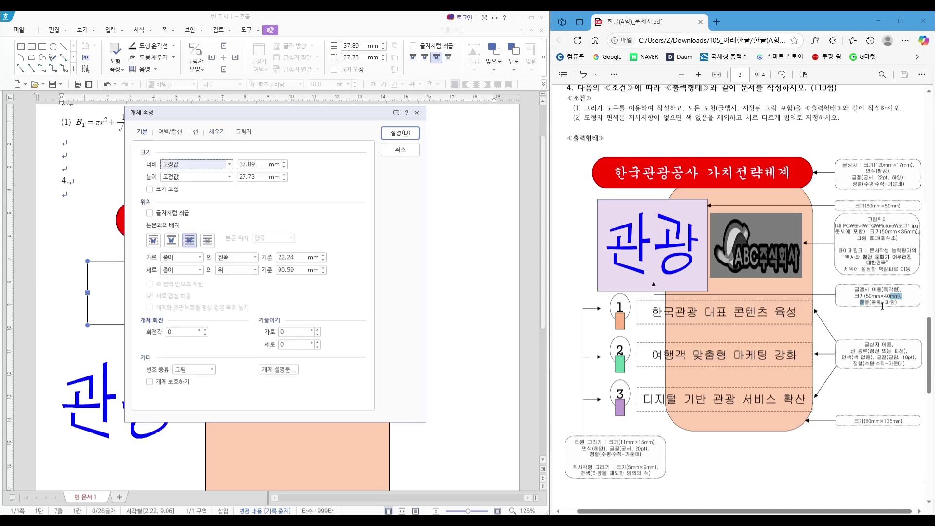
key("Tab")
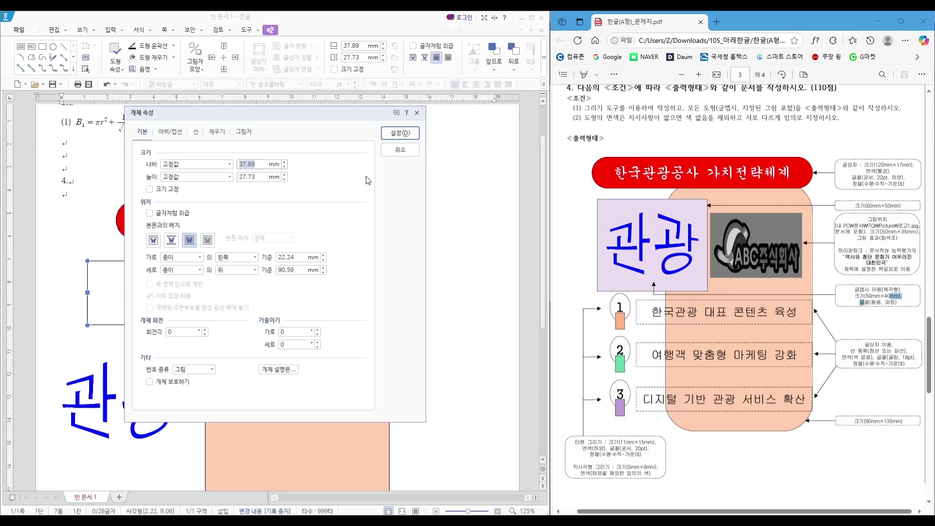
type("50")
key("Tab")
type("40")
left_click(181, 189)
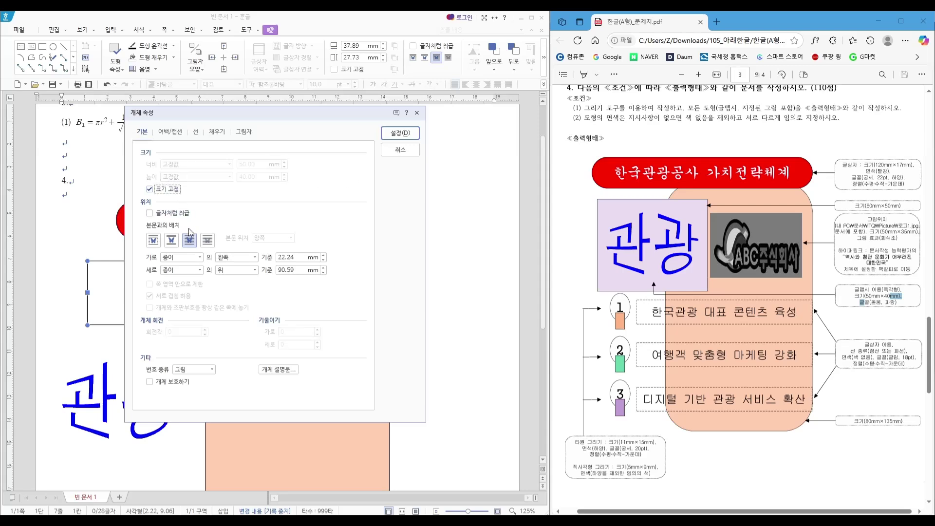
left_click(190, 244)
left_click(403, 135)
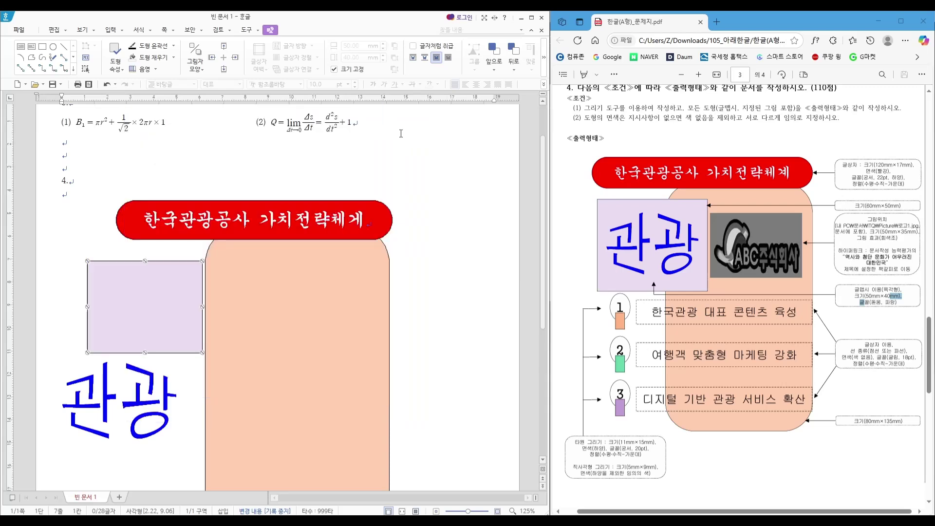
- Move the 관광 word art onto the purple rectangle and bring it in front of the rectangle
left_click(142, 384)
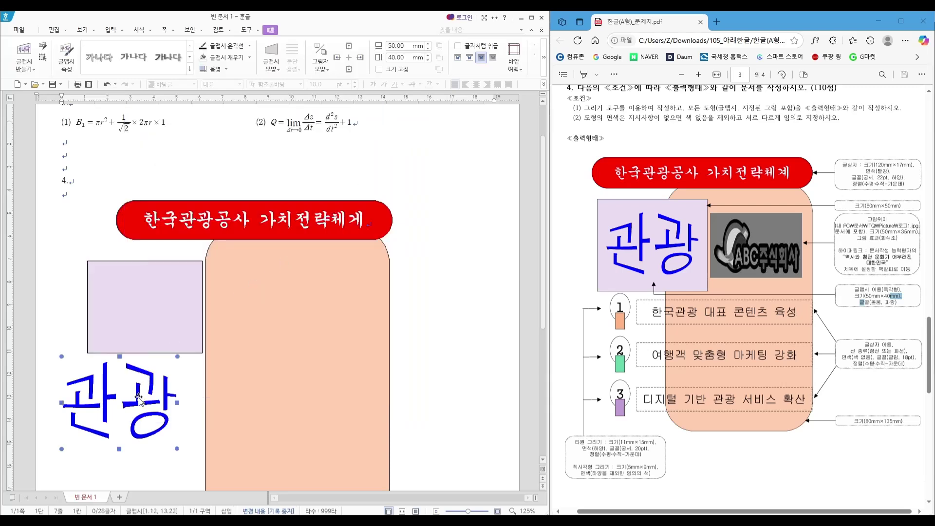
left_click_drag(139, 399, 163, 304)
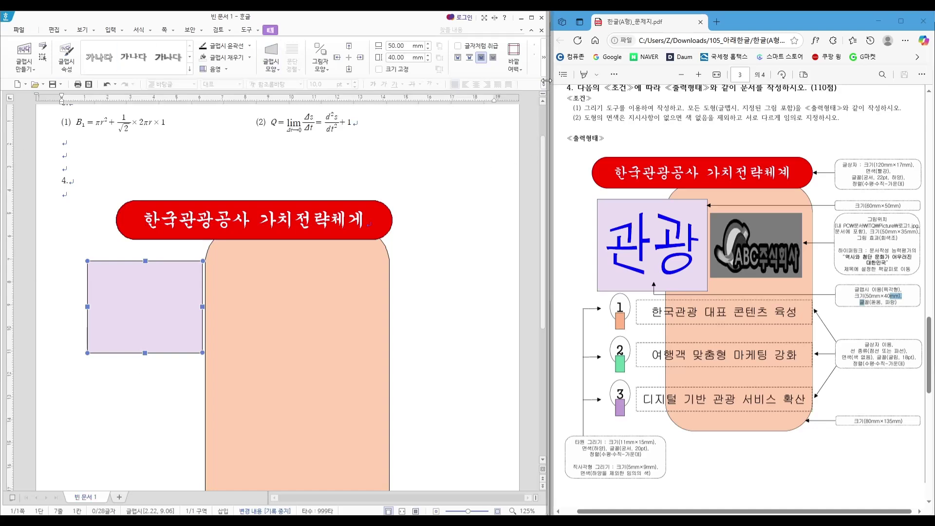
left_click(545, 61)
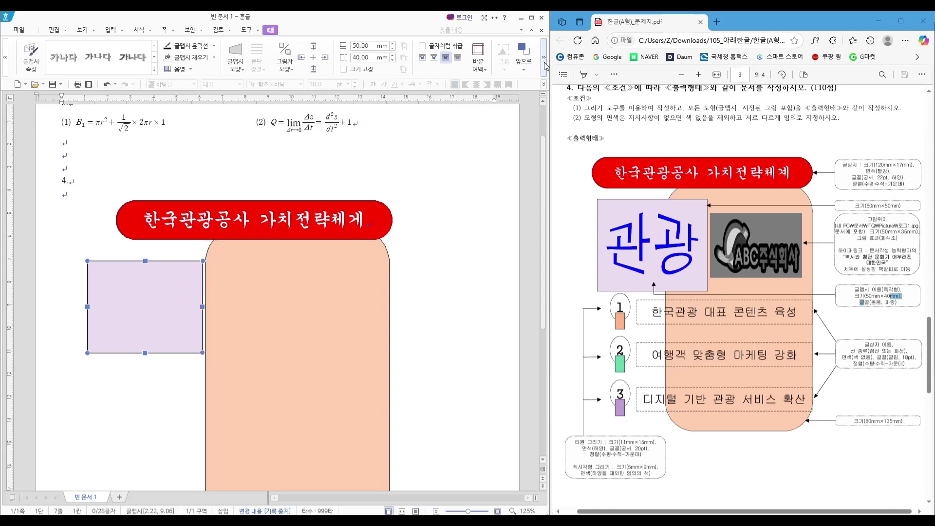
left_click(545, 64)
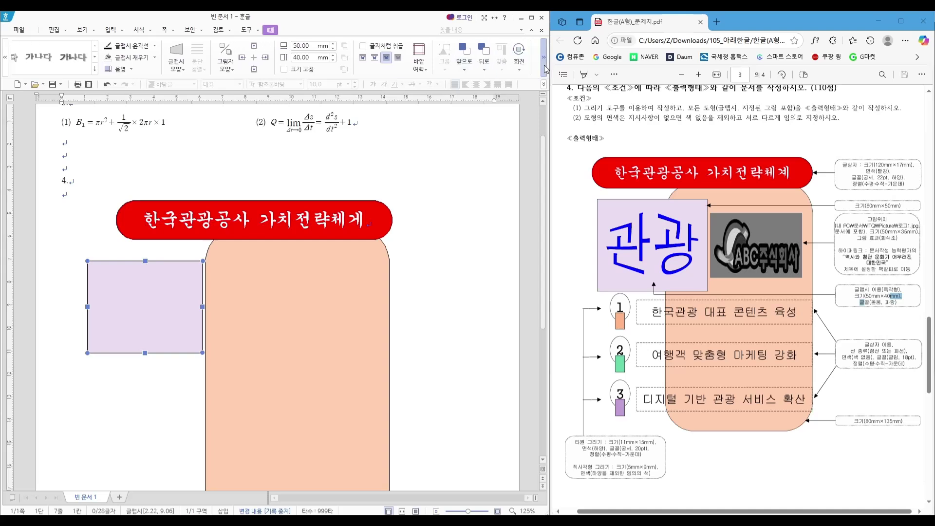
left_click(546, 69)
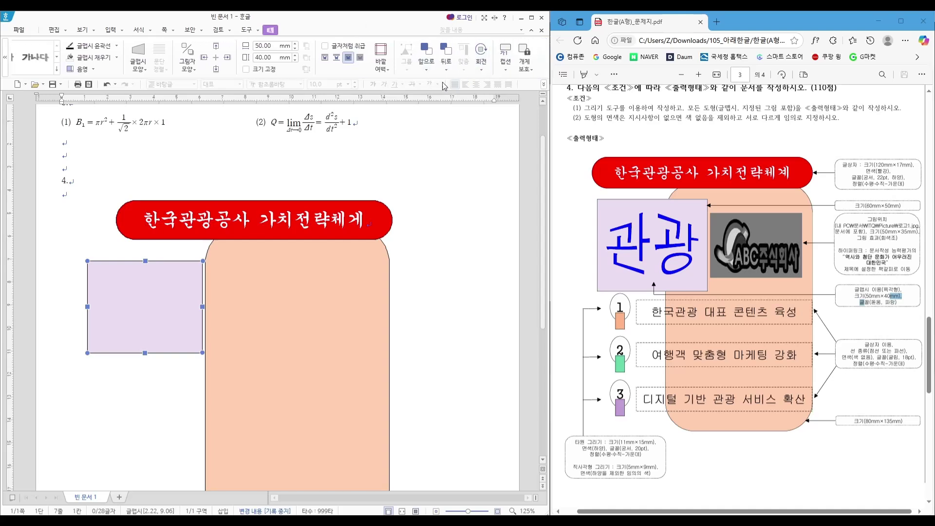
left_click(427, 72)
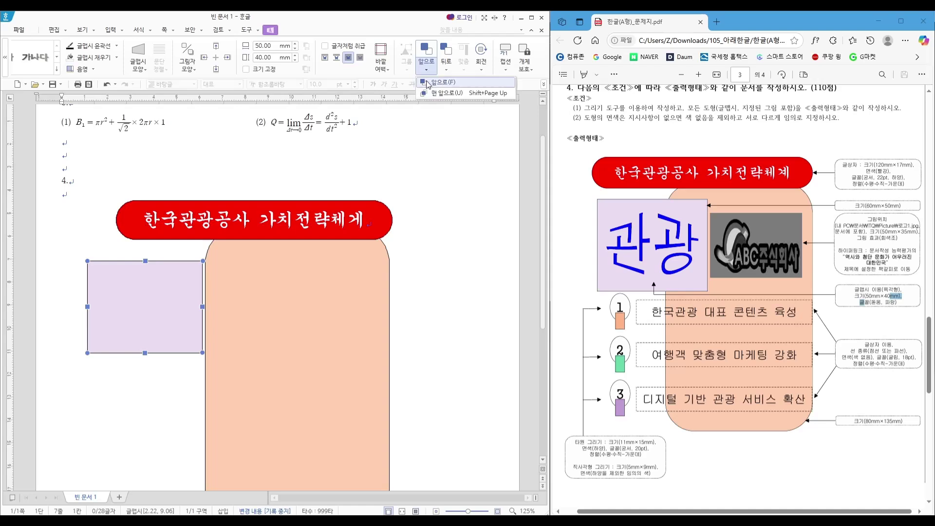
left_click(427, 92)
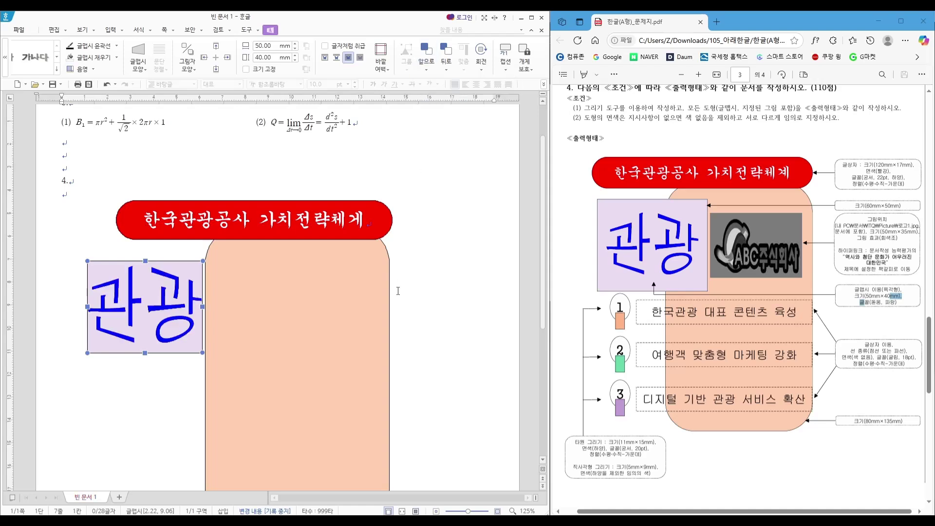
- Unlock the purple rectangle's size, set it to 60 mm wide and 50 mm high, and lock it again
left_click(97, 347)
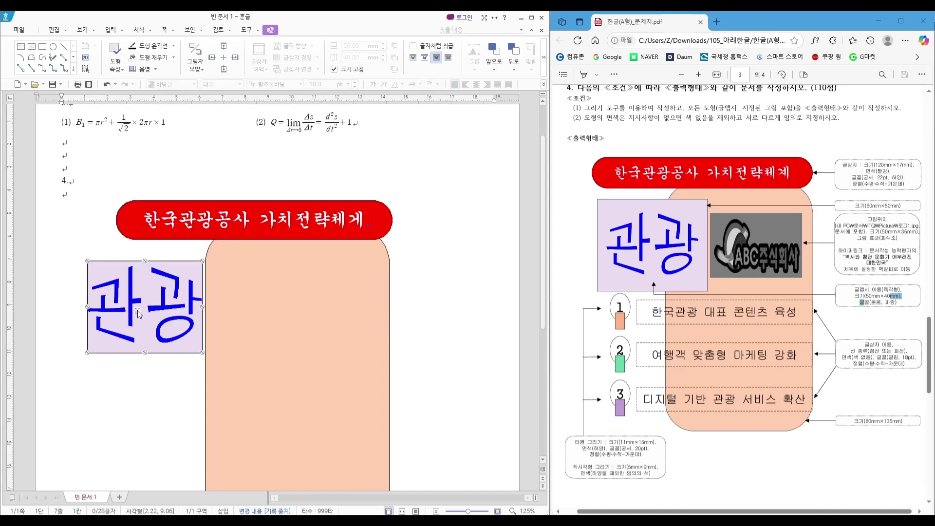
double_click(126, 276)
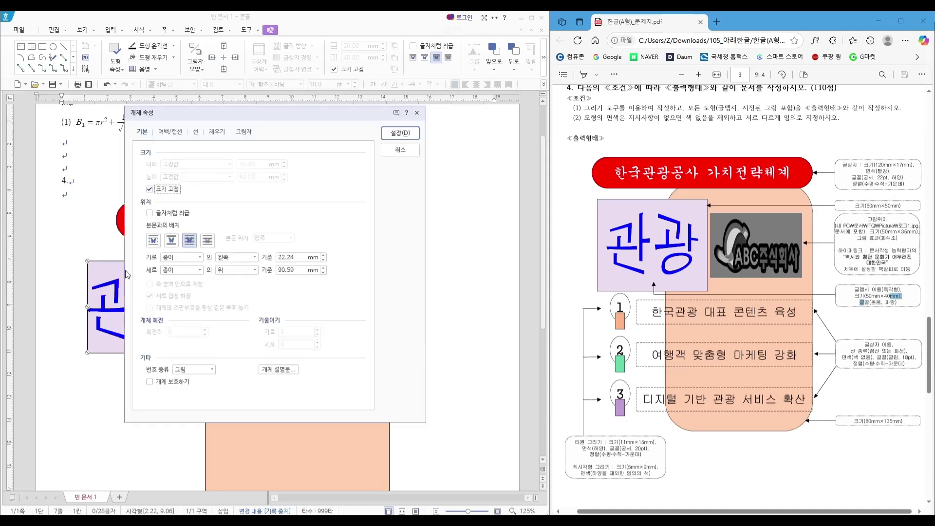
left_click(173, 190)
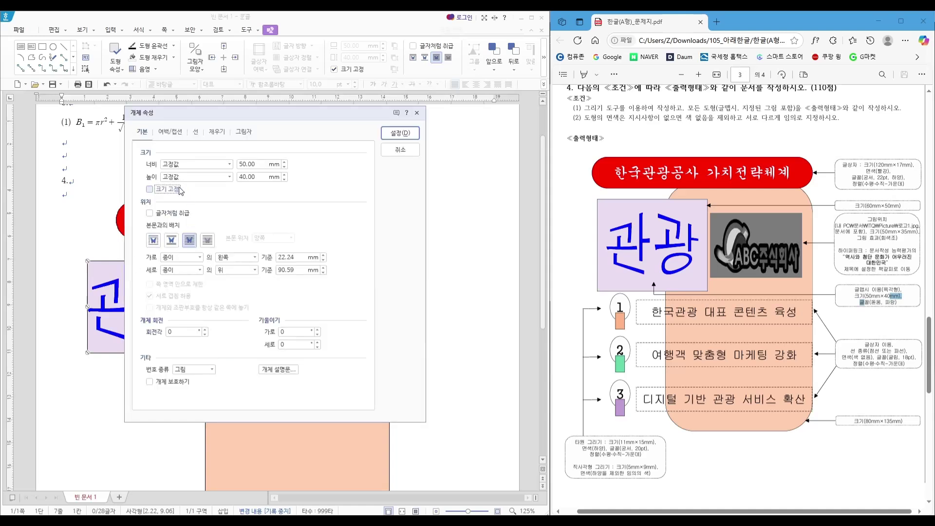
double_click(256, 165)
type("60")
key("Tab")
key("Tab")
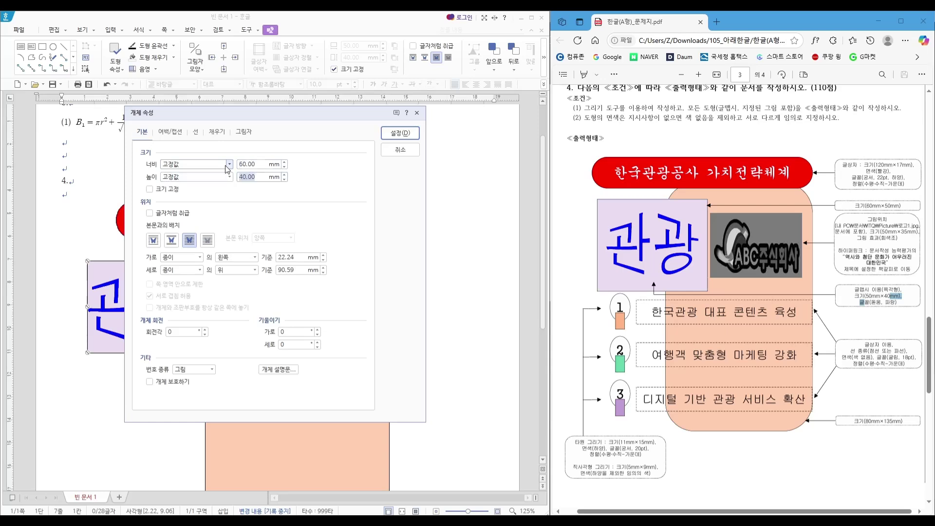
left_click(170, 191)
left_click(397, 133)
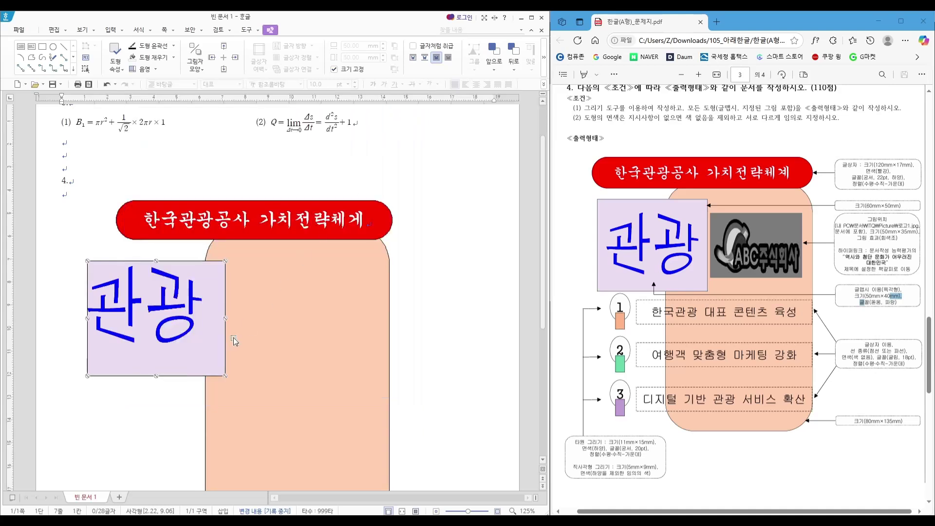
- Center the 관광 word art inside the purple rectangle
left_click(166, 335)
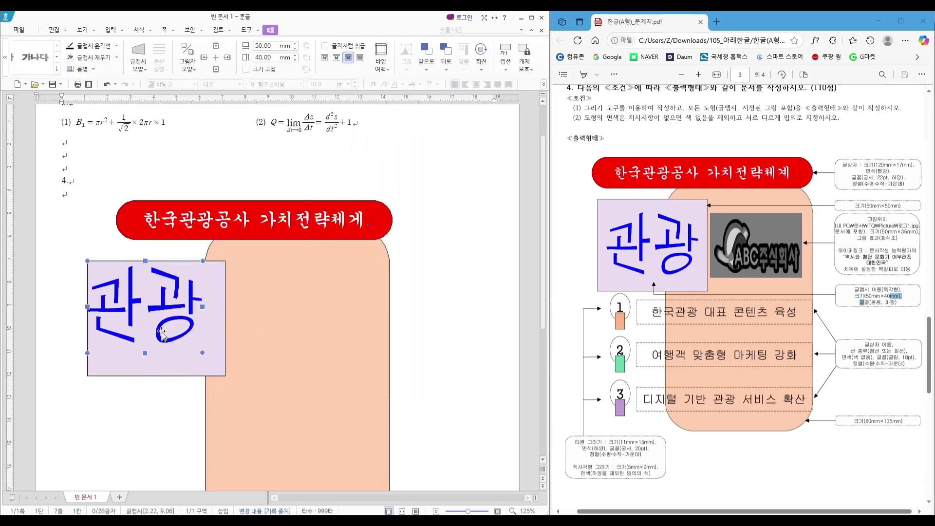
left_click_drag(163, 336, 174, 348)
key("Escape")
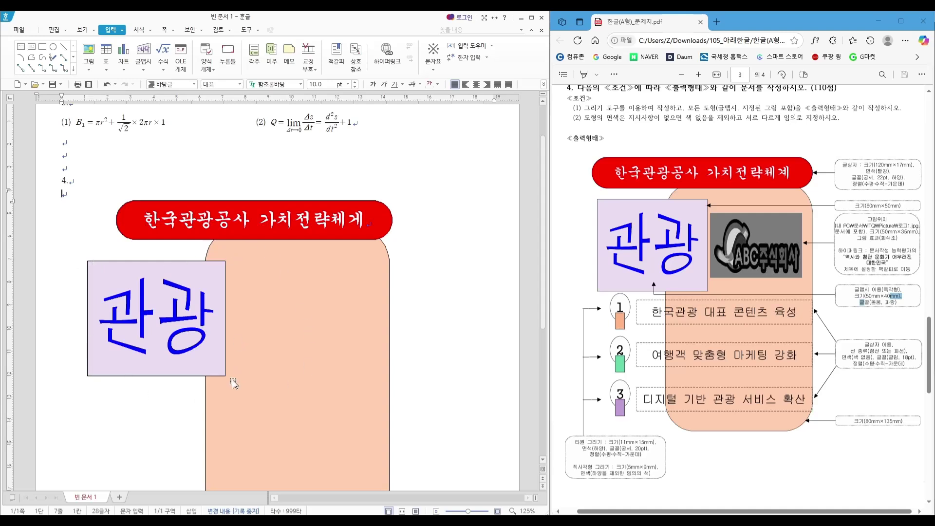
- Move the purple rectangle and the 관광 word art together so they line up with the red title box's left edge
key("Hangul")
left_click(104, 266)
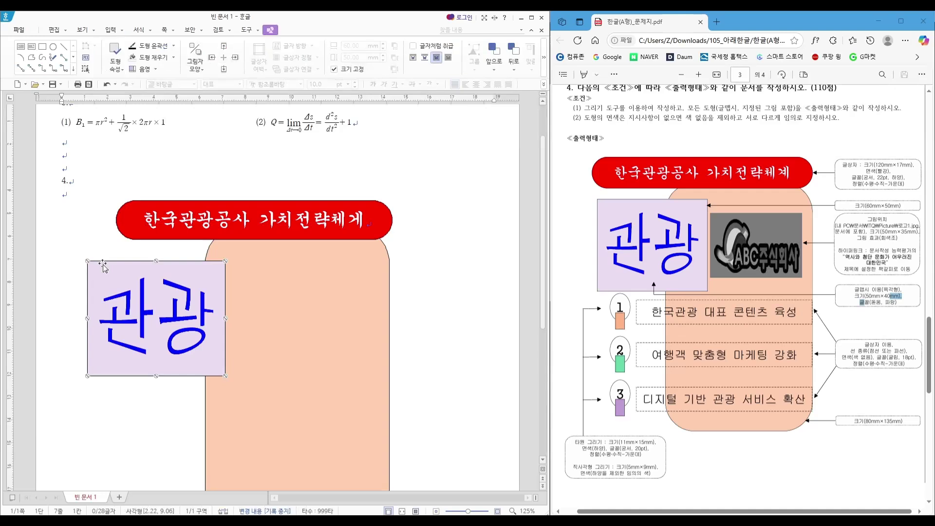
left_click(126, 296)
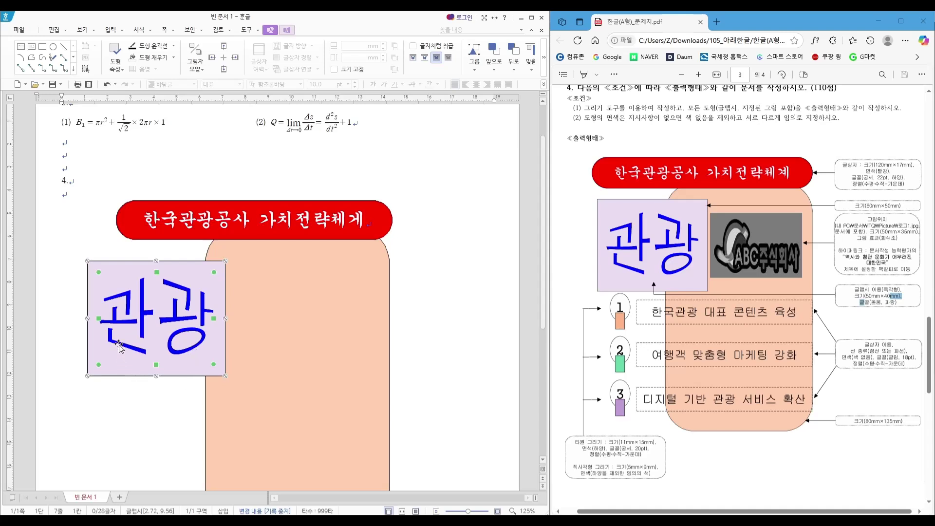
left_click_drag(119, 347, 144, 359)
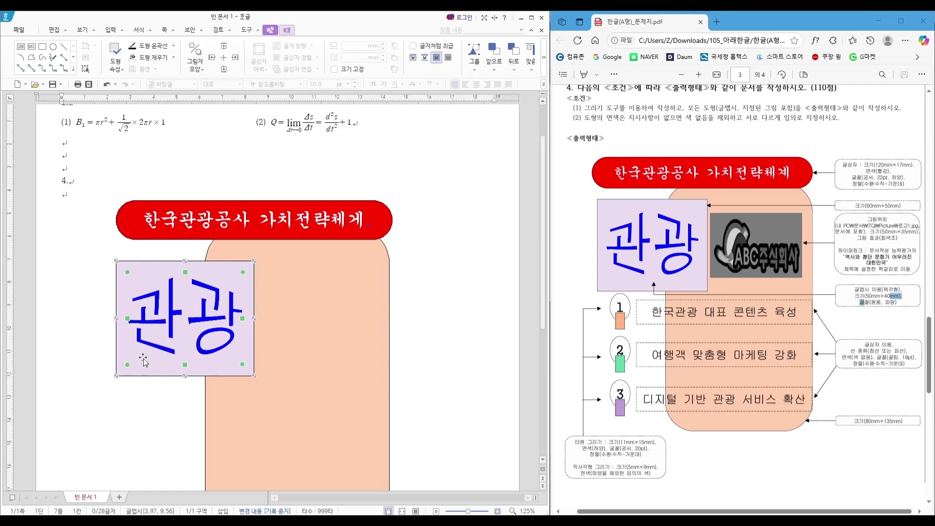
- Insert the picture 로고1 from the ITQ Picture folder beside the purple rectangle, about 73 × 24 mm in size
left_click(119, 431)
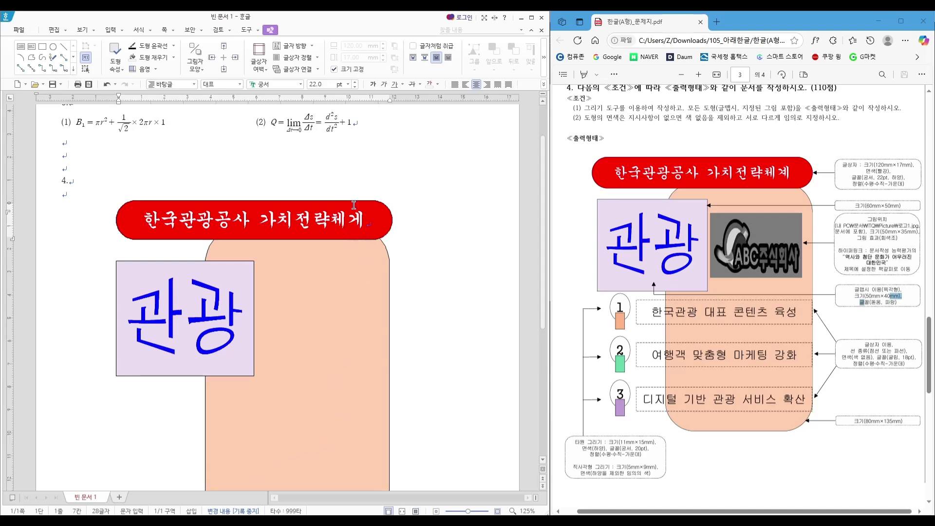
key("Hangul")
left_click(101, 32)
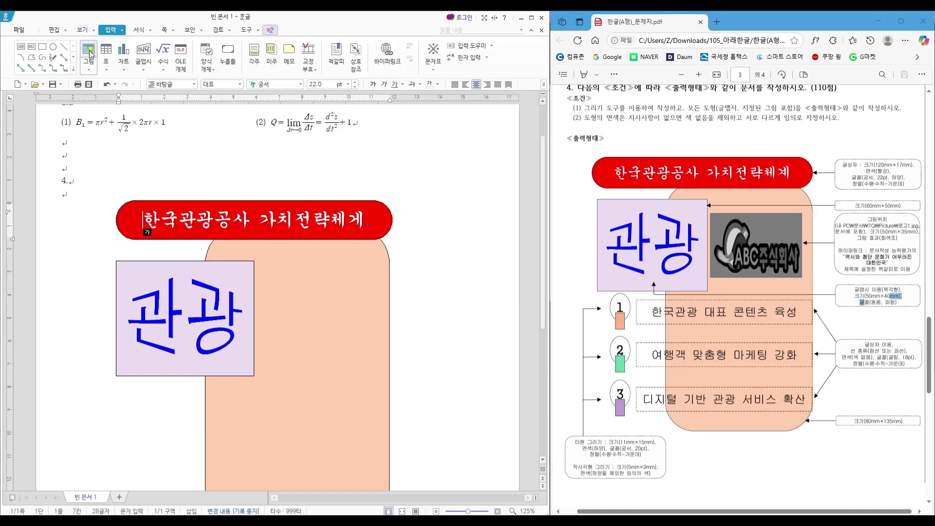
left_click(89, 53)
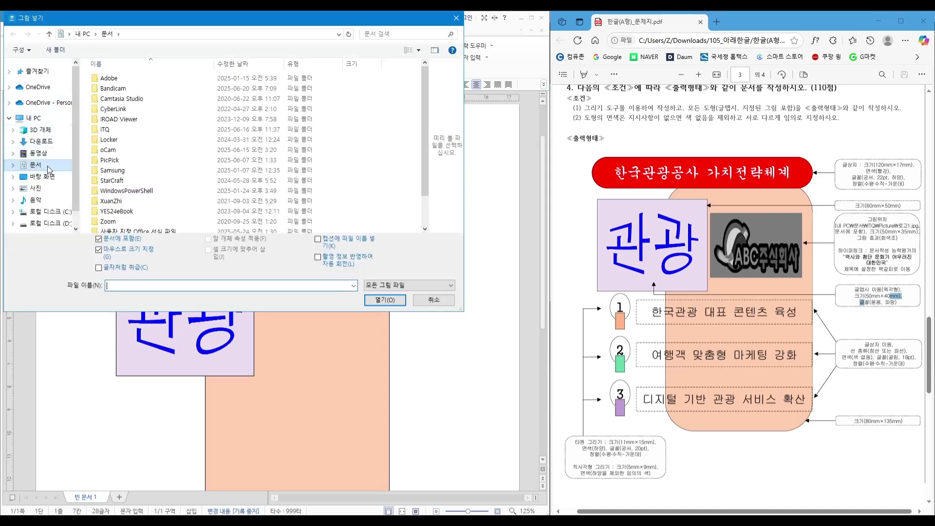
double_click(105, 130)
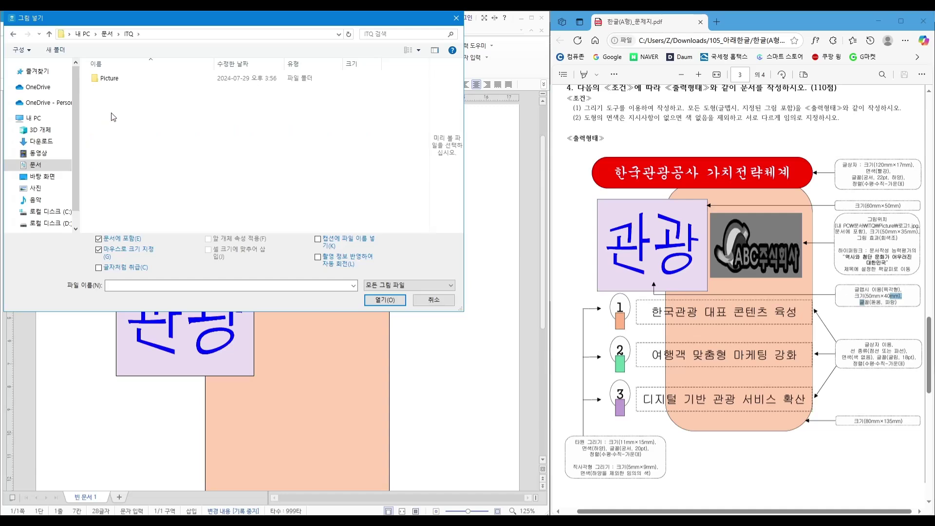
double_click(110, 78)
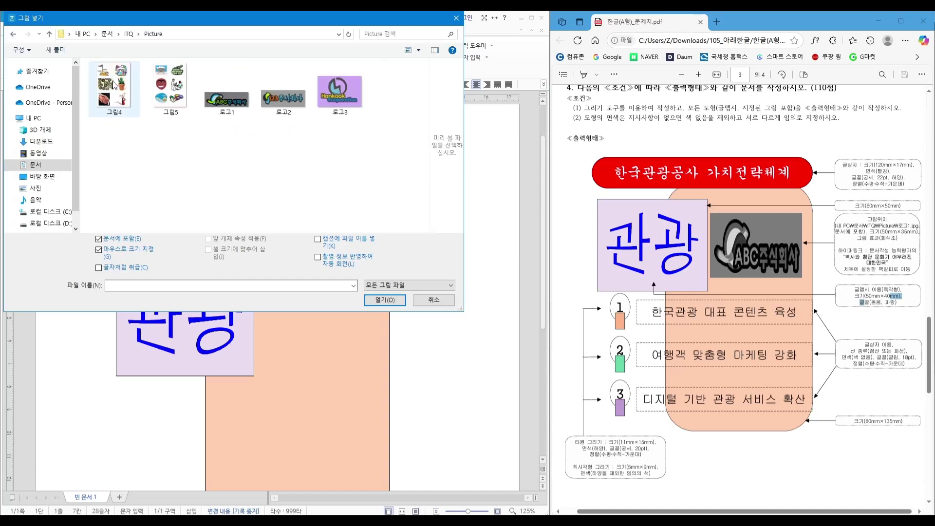
left_click(217, 97)
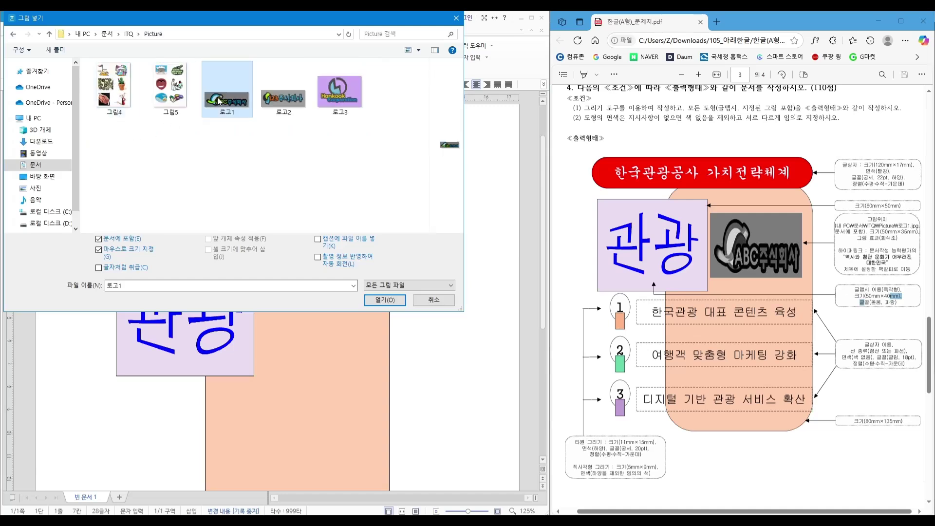
left_click(385, 300)
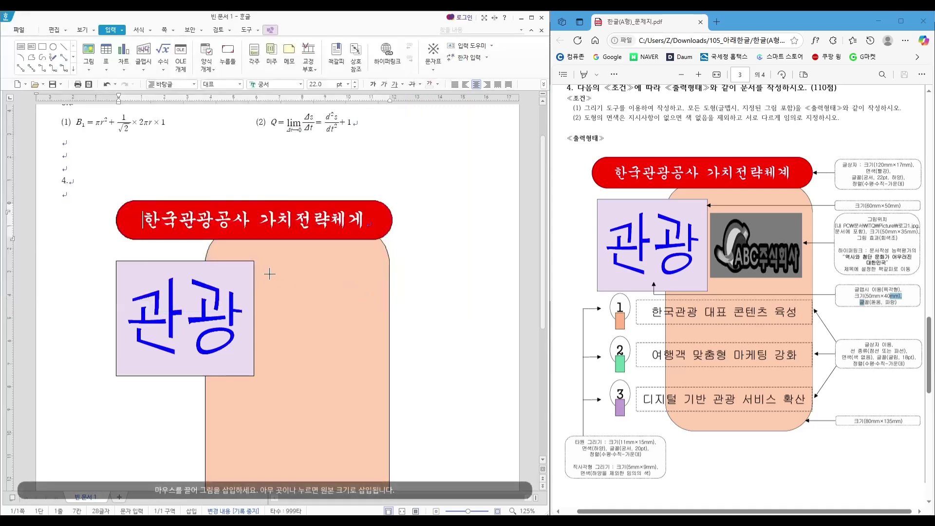
left_click_drag(271, 274, 303, 303)
left_click_drag(317, 316, 327, 329)
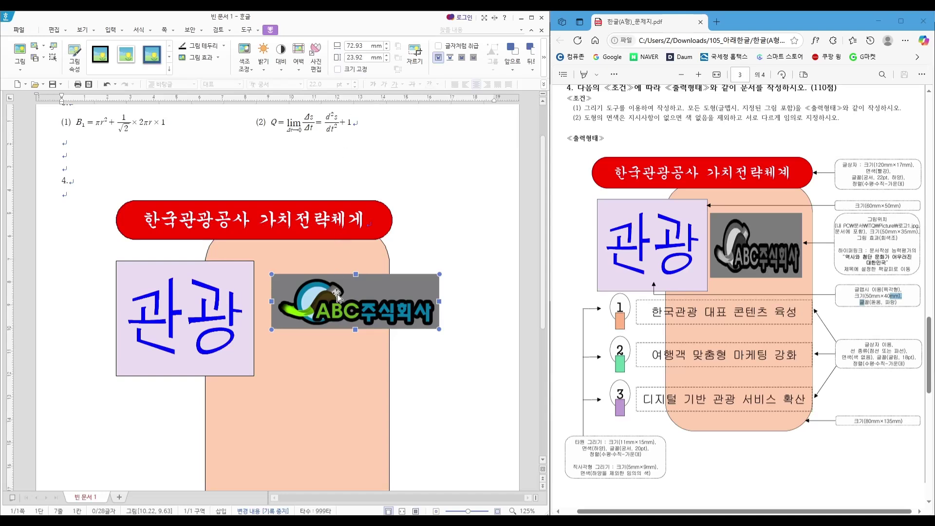
- Set the logo picture to 50 mm wide and 30 mm high, lock its size and place it in front of the text
double_click(340, 315)
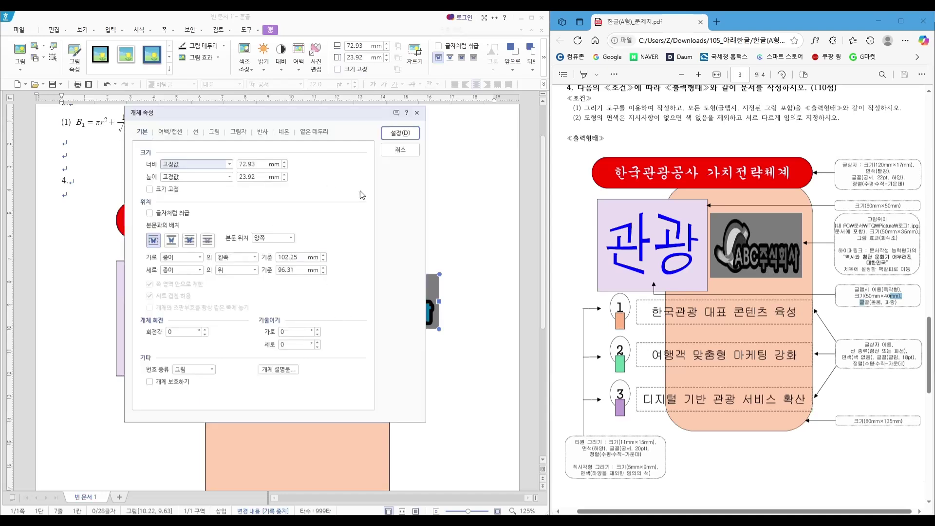
key("Tab")
type("50")
key("Tab")
key("Tab")
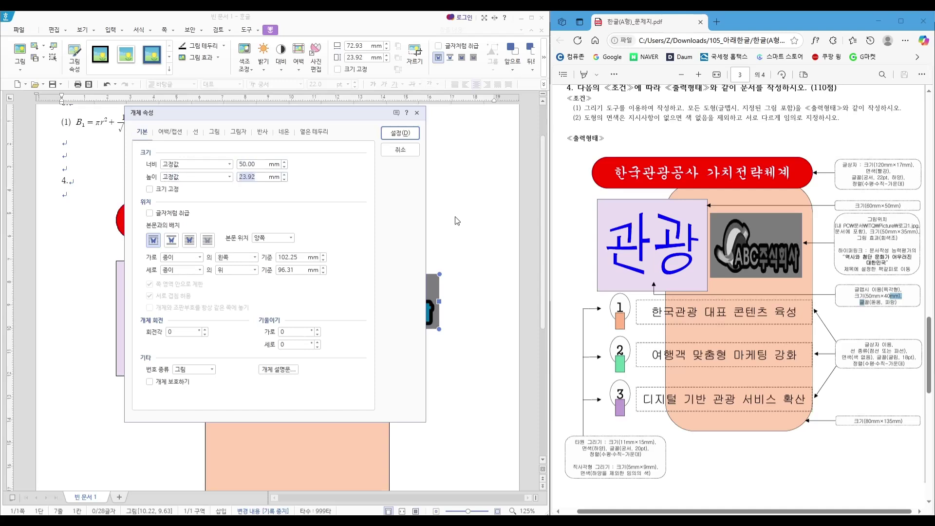
type("30")
left_click(174, 192)
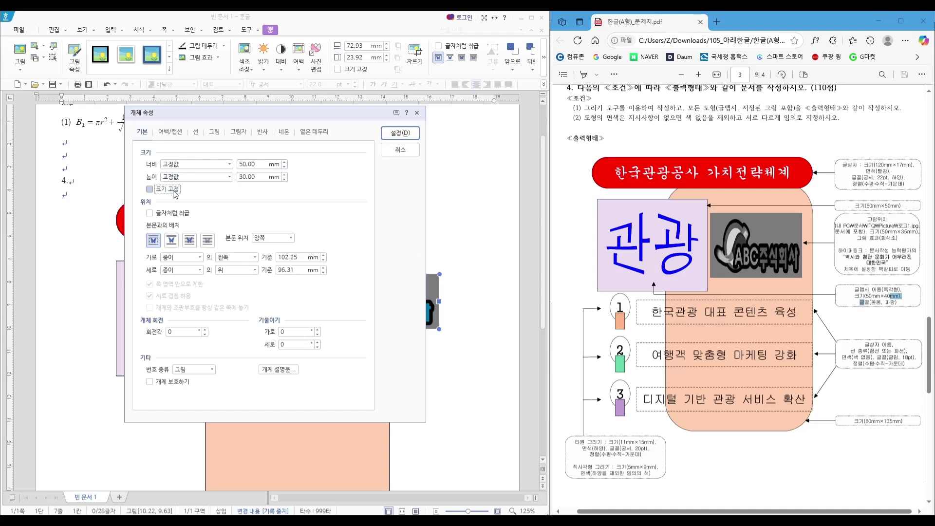
left_click(190, 241)
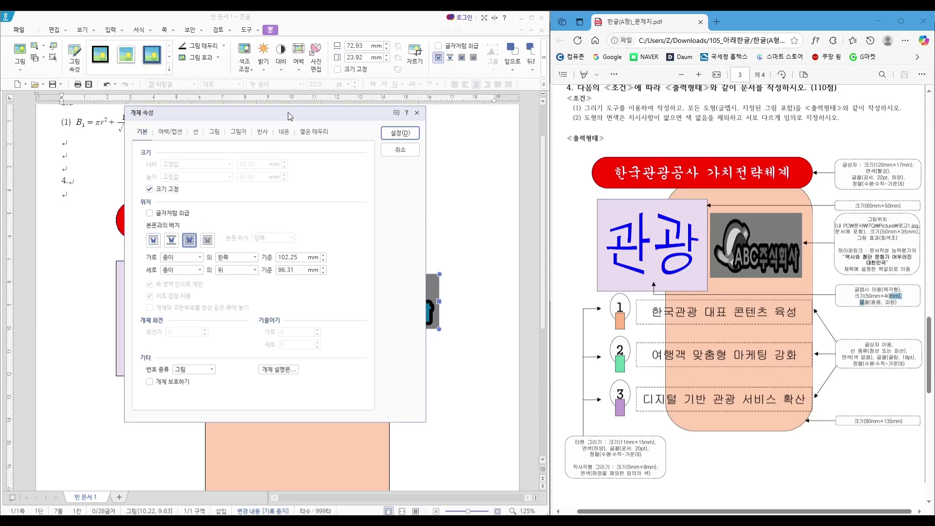
- Apply the grayscale (회색조) picture effect to the logo picture
left_click_drag(288, 112, 195, 110)
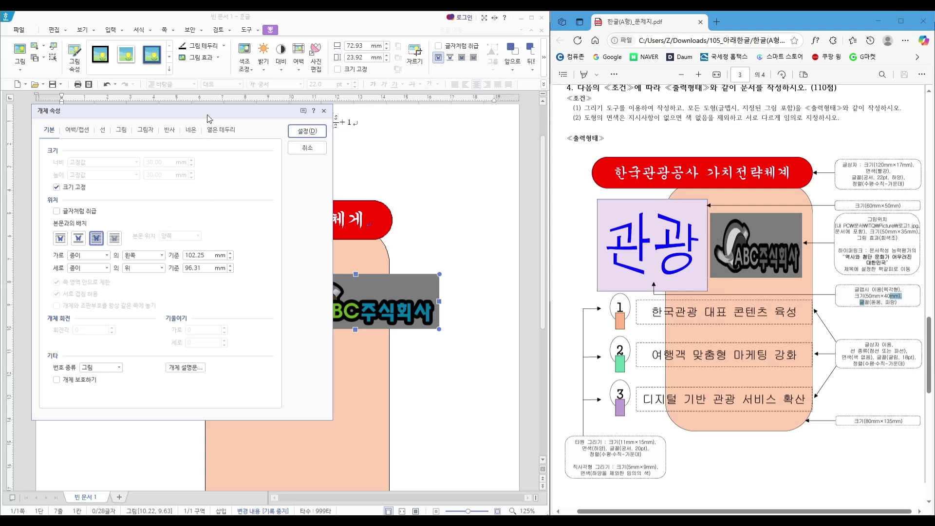
left_click_drag(207, 115, 222, 113)
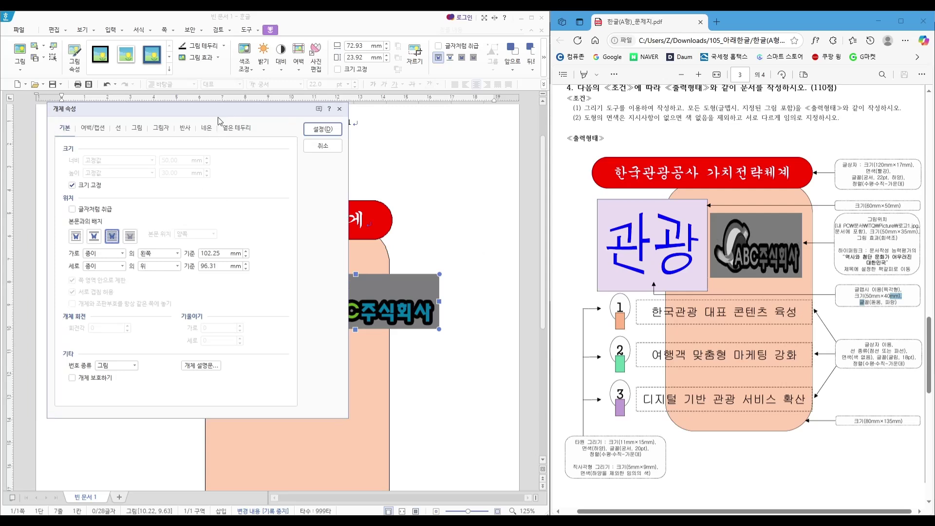
left_click(137, 129)
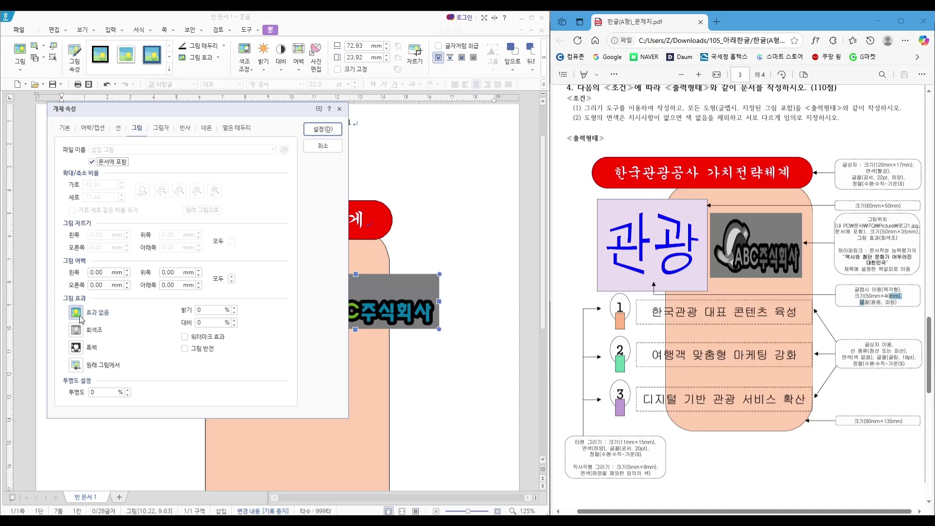
left_click(89, 330)
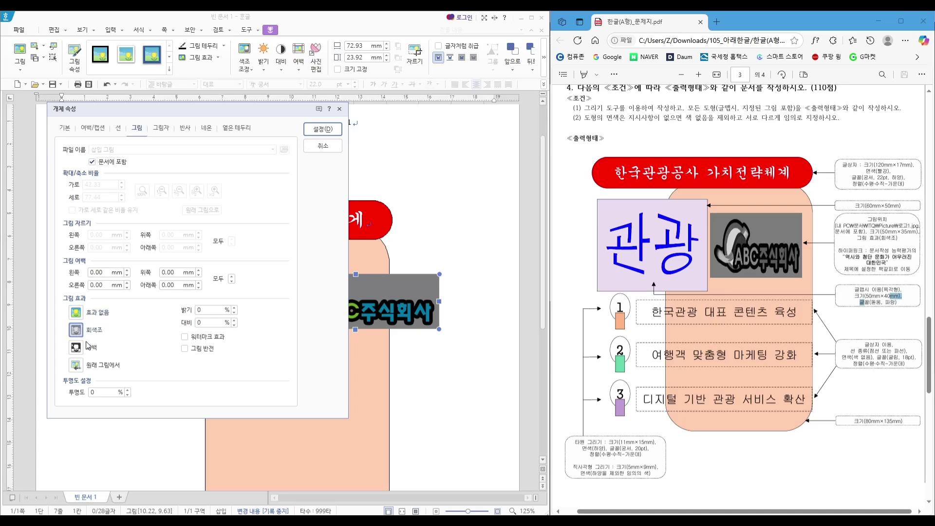
left_click(324, 130)
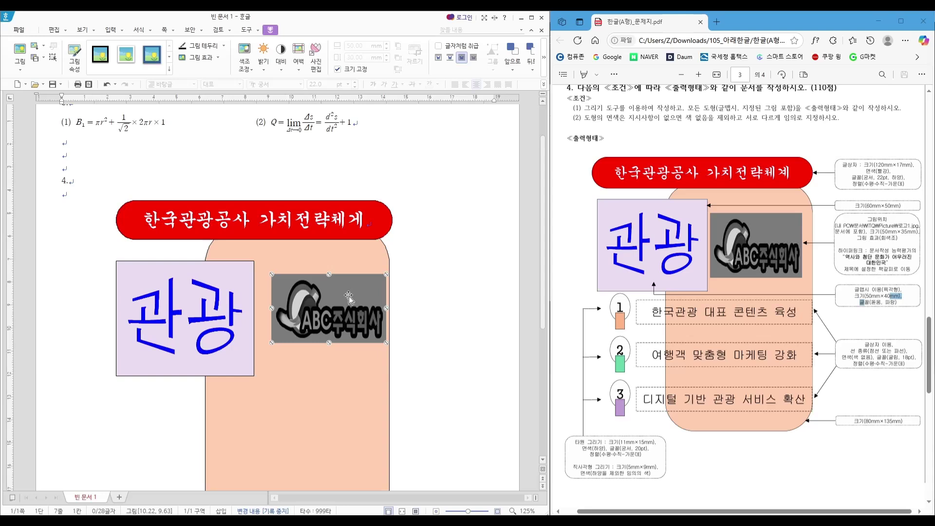
- Move the logo picture horizontally closer to the purple rectangle, leaving a small gap between them
left_click_drag(347, 298, 333, 298)
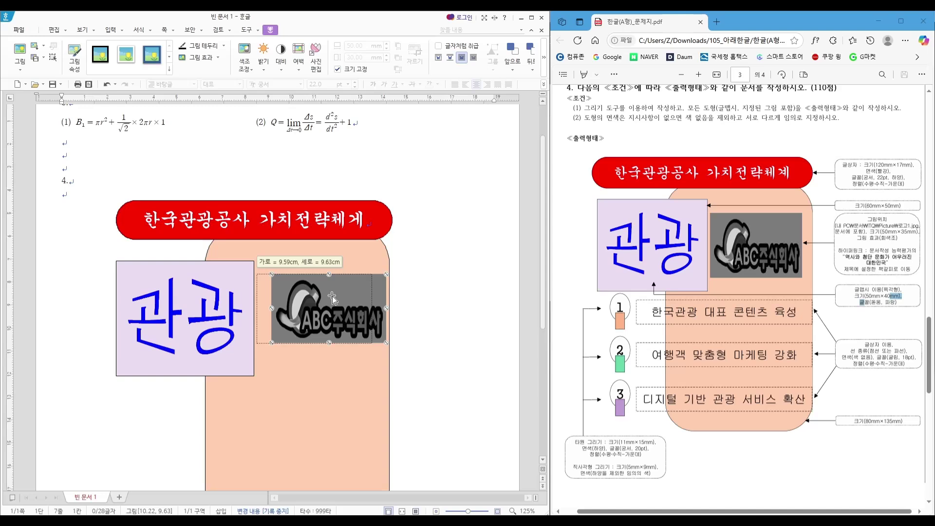
left_click_drag(333, 298, 336, 290)
left_click(435, 294)
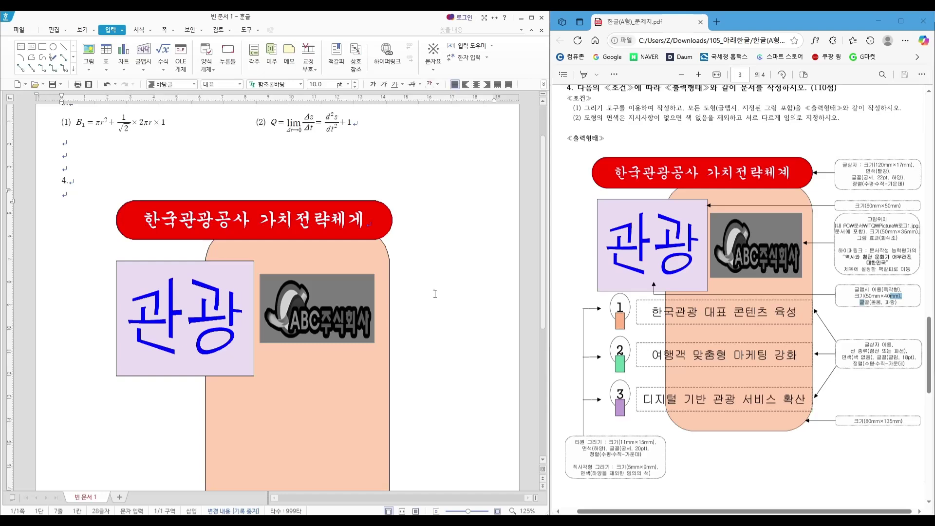
- Draw an ellipse about 14 × 19 mm just below the lower-left corner of the purple rectangle
scroll(435, 294, "down", 3)
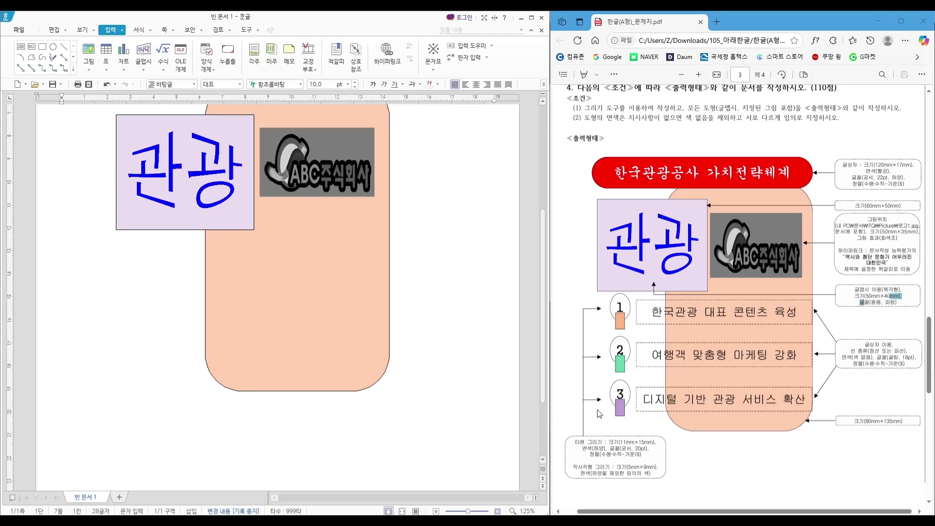
scroll(412, 332, "up", 3)
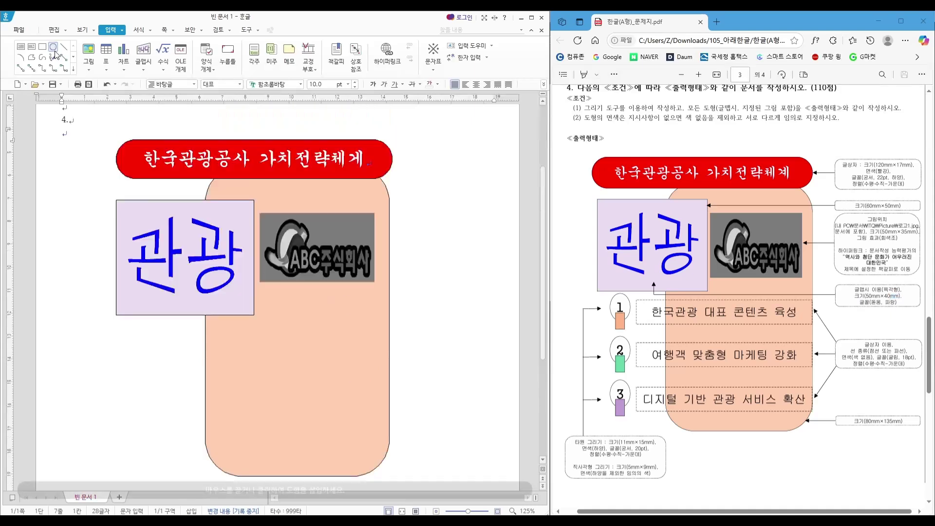
left_click(53, 47)
left_click_drag(121, 326, 154, 370)
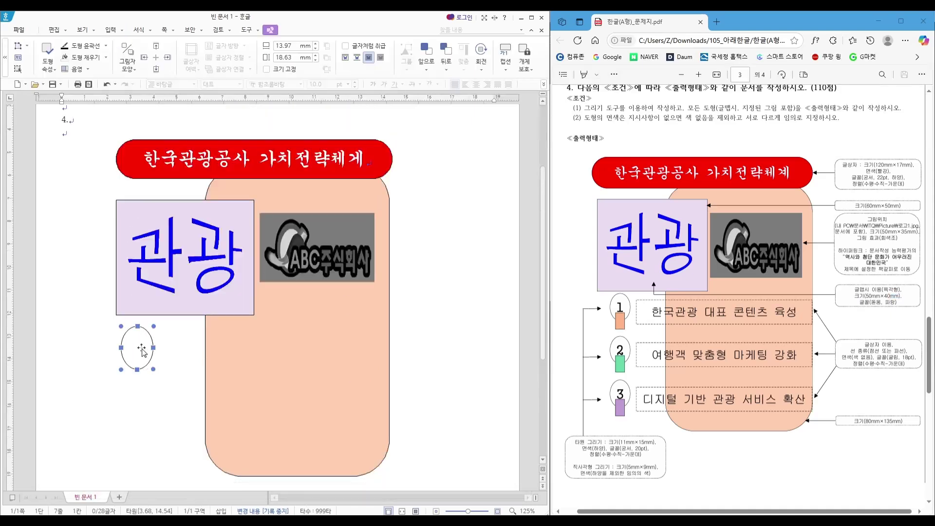
- Set the ellipse's size to 11 mm wide and 15 mm high, and check that its fill color is white
double_click(142, 350)
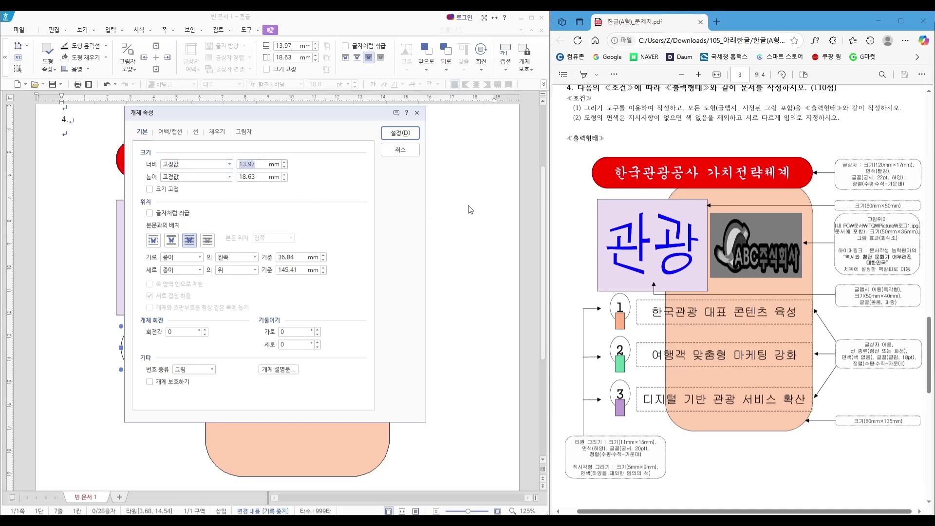
type("11")
key("Tab")
key("Tab")
type("1")
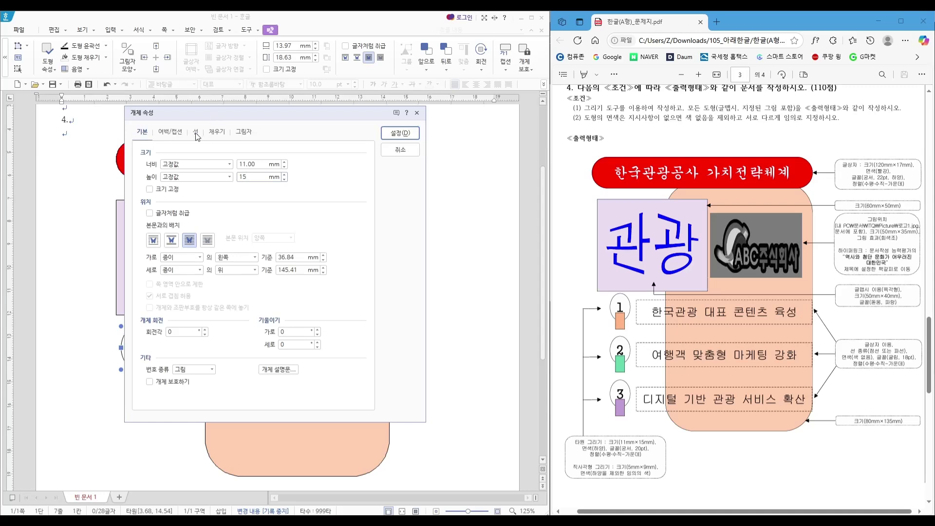
left_click(213, 132)
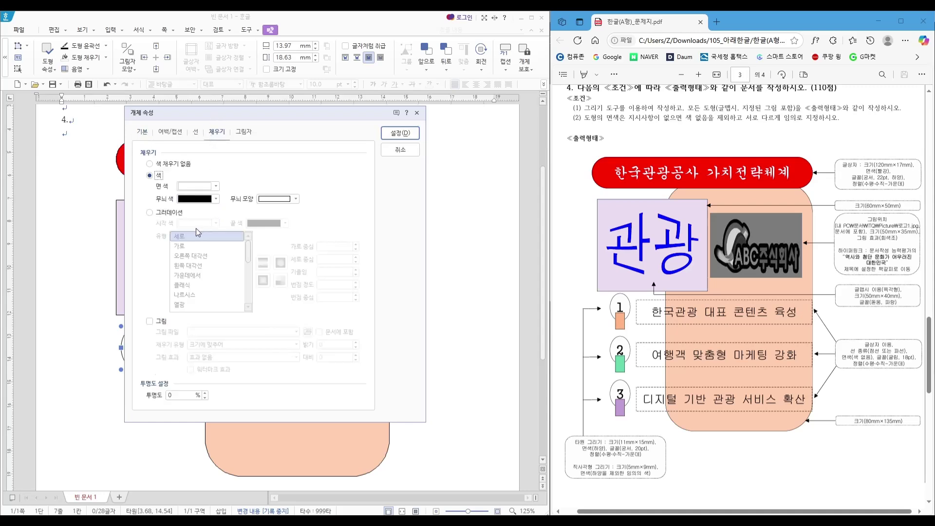
left_click(387, 135)
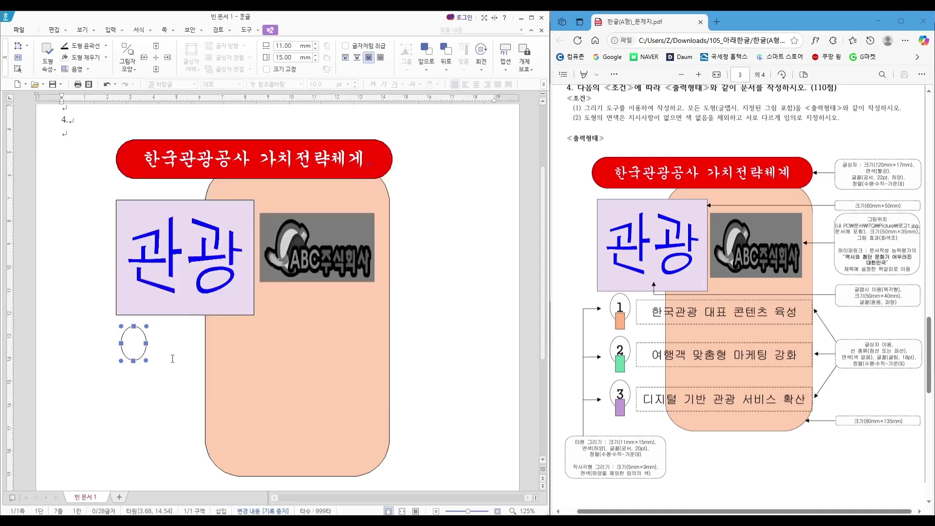
- Make the ellipse hold text and enter the number 1 inside it
right_click(133, 346)
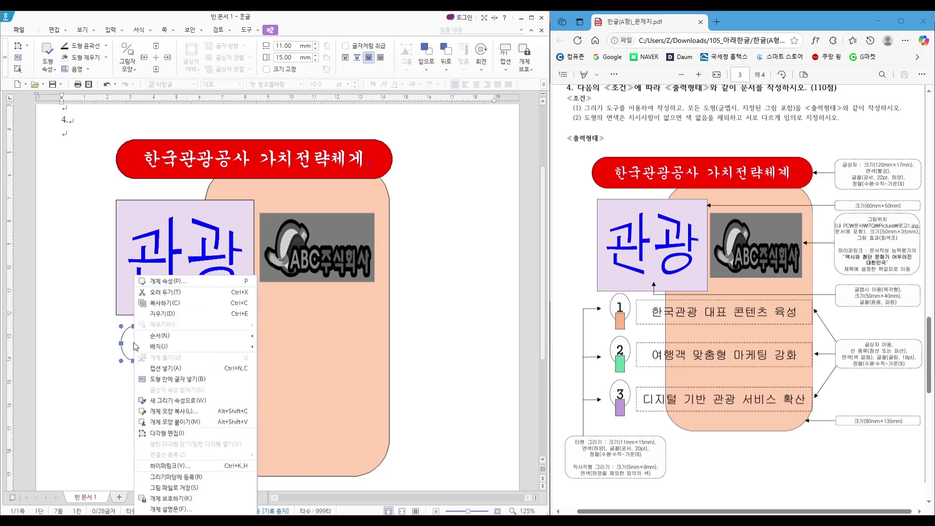
left_click(161, 379)
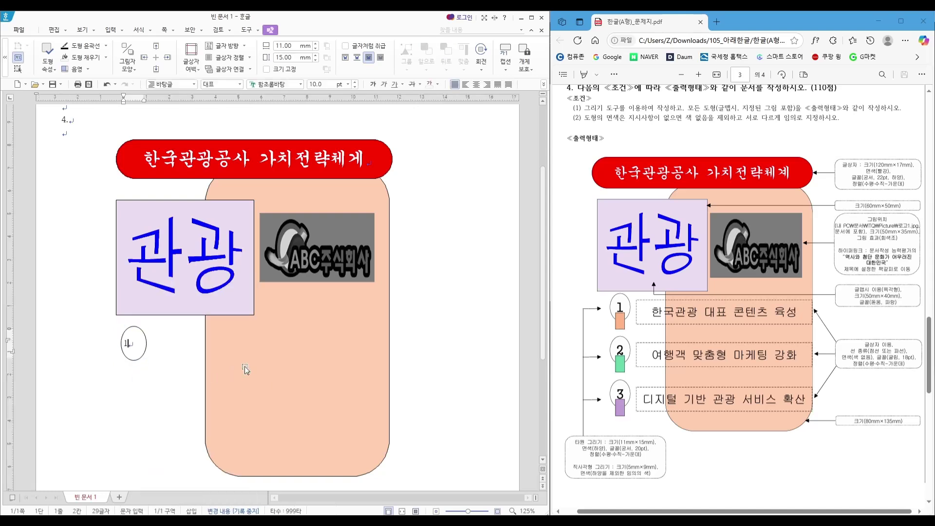
type("1")
- Format the number 1 in the ellipse as 궁서, 20 pt, and center it horizontally
key("shift+Left")
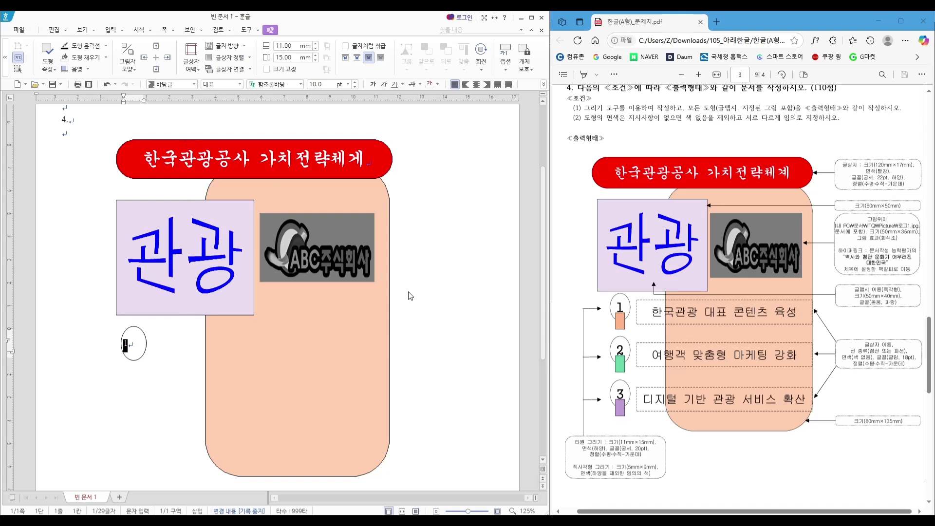
key("alt+l")
type("궁서")
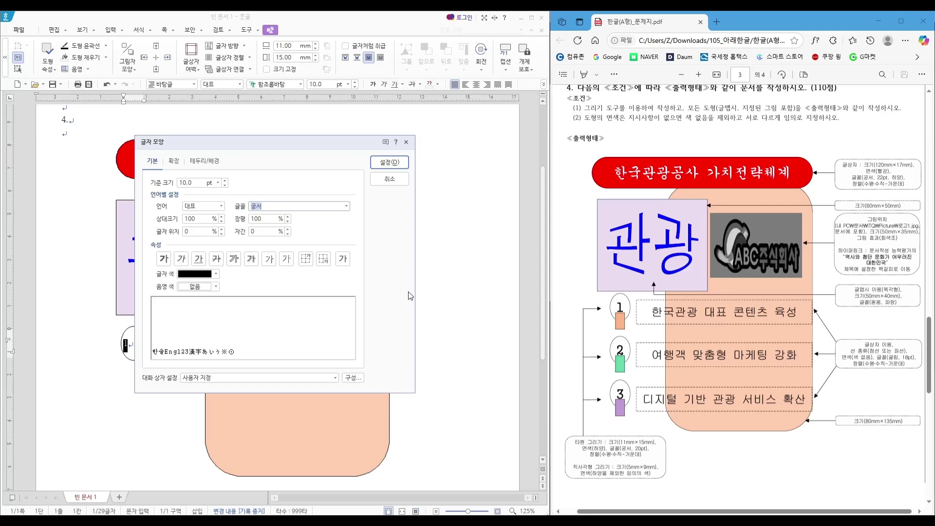
key("alt+z")
type("20")
key("Return")
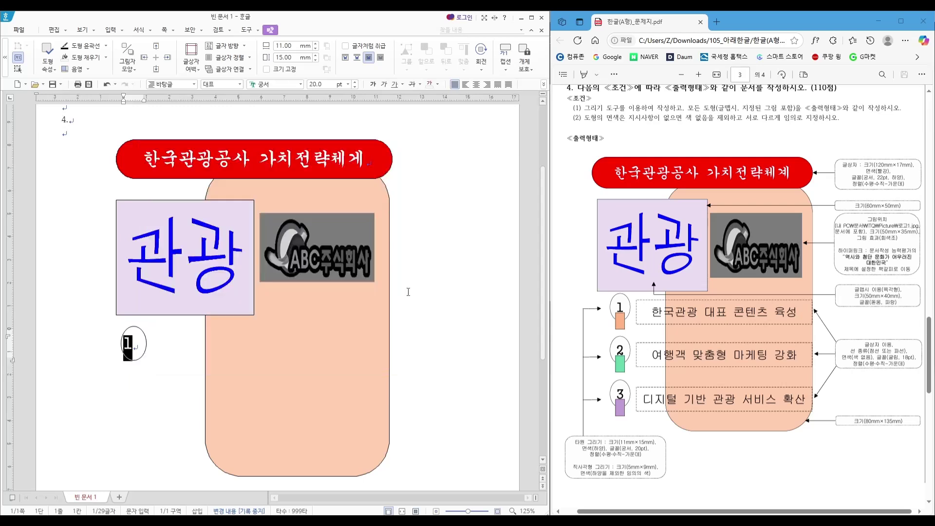
key("ctrl+shift+c")
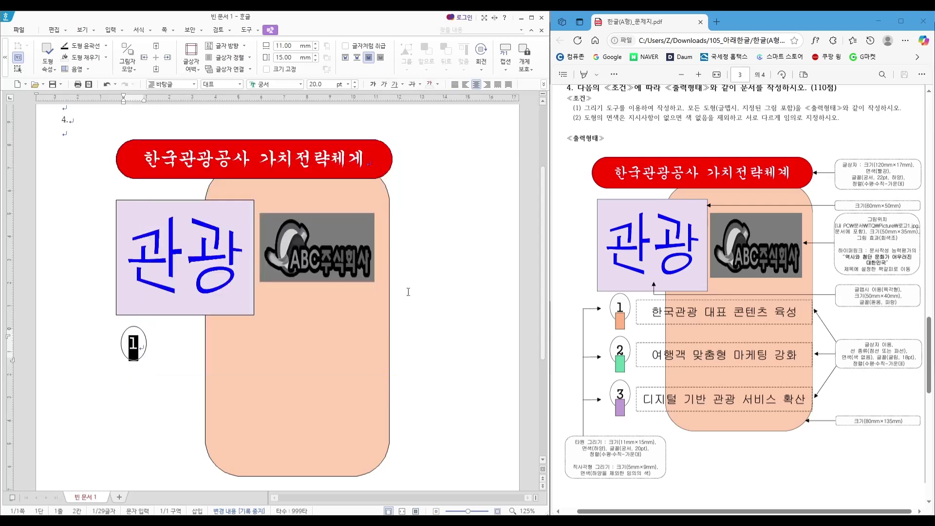
key("Left")
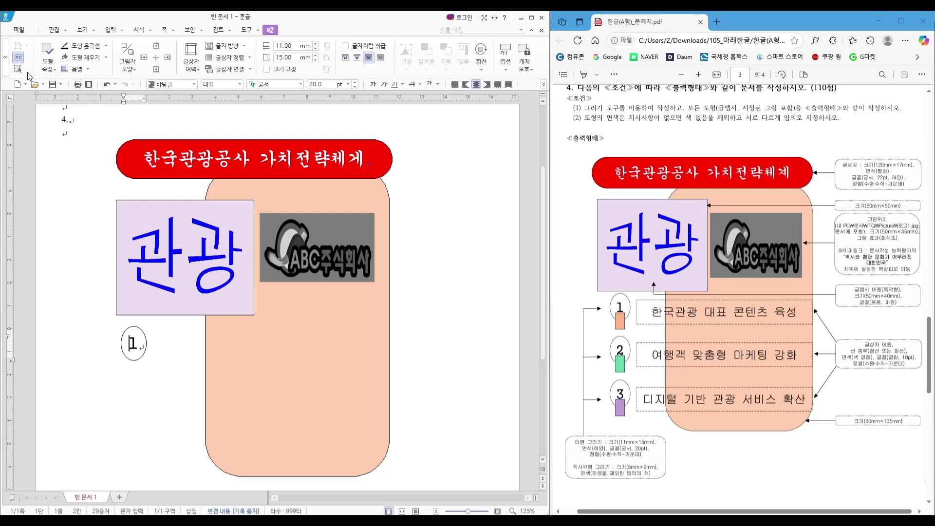
- Draw a small rectangle about 5 × 7 mm below the numbered ellipse and fill it with light orange
left_click(108, 31)
left_click(42, 46)
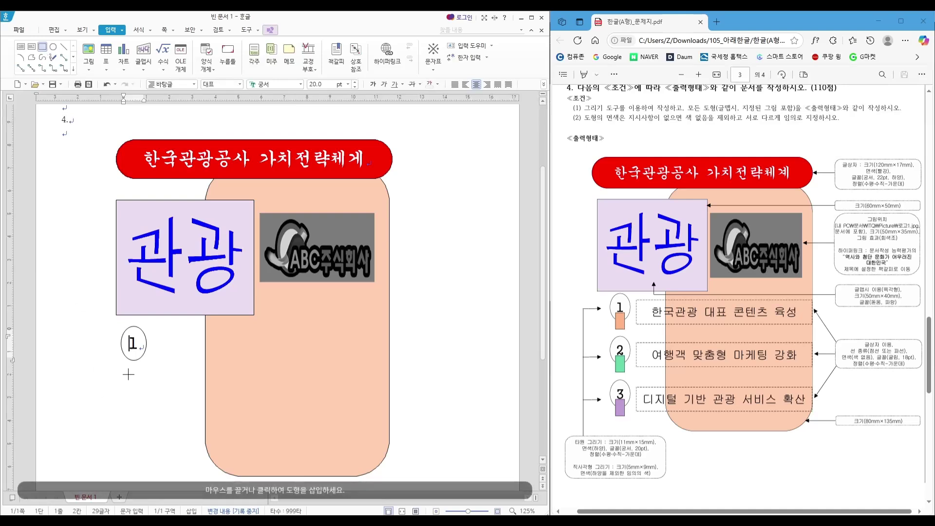
left_click_drag(133, 376, 143, 390)
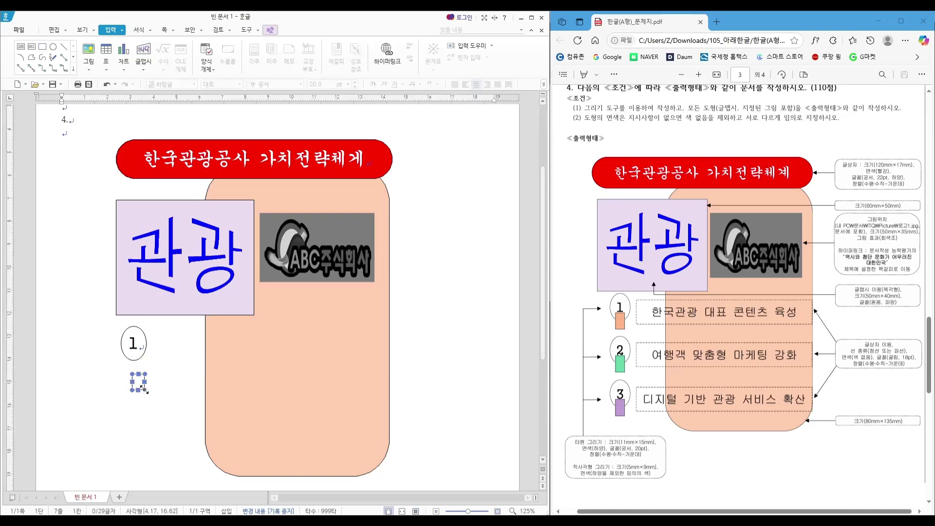
key("p")
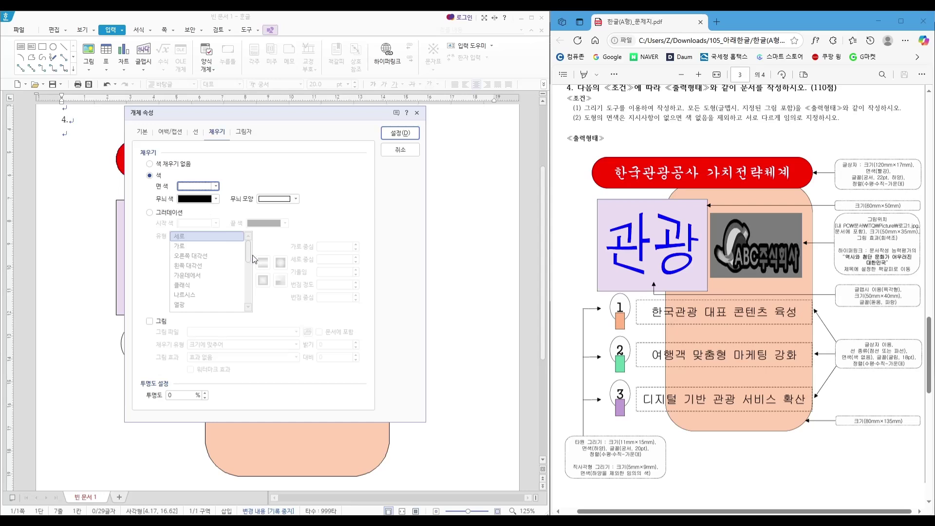
left_click(203, 187)
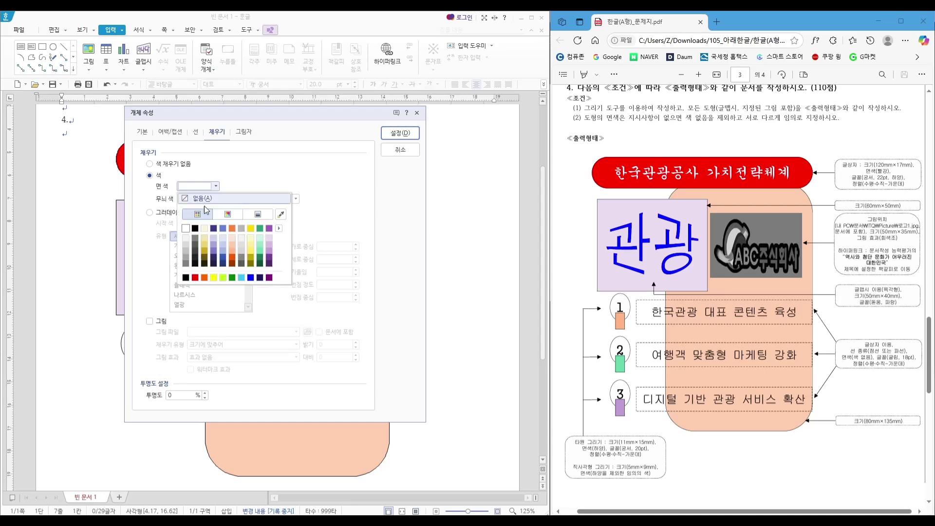
left_click(235, 242)
- Set the small rectangle to 5 mm wide and 9 mm high, and move it onto the lower edge of the numbered ellipse
left_click(142, 131)
key("Tab")
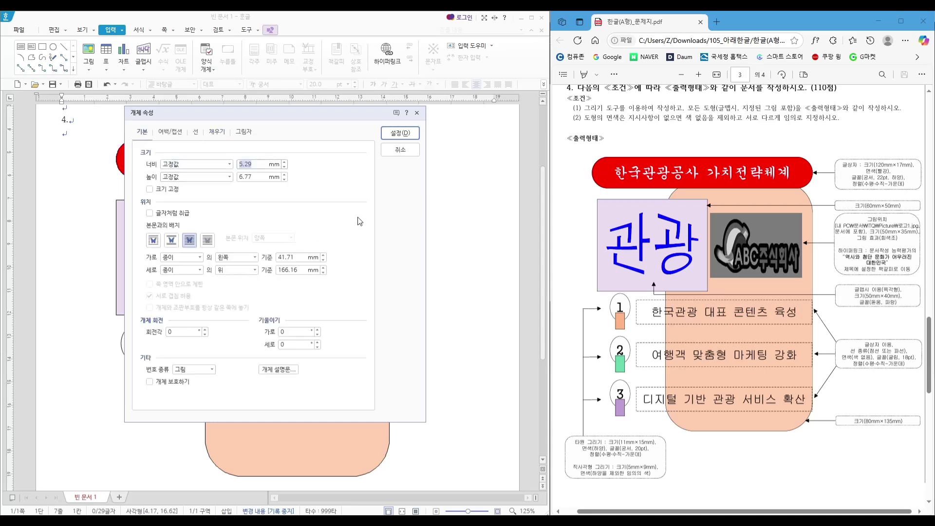
type("5")
key("Tab")
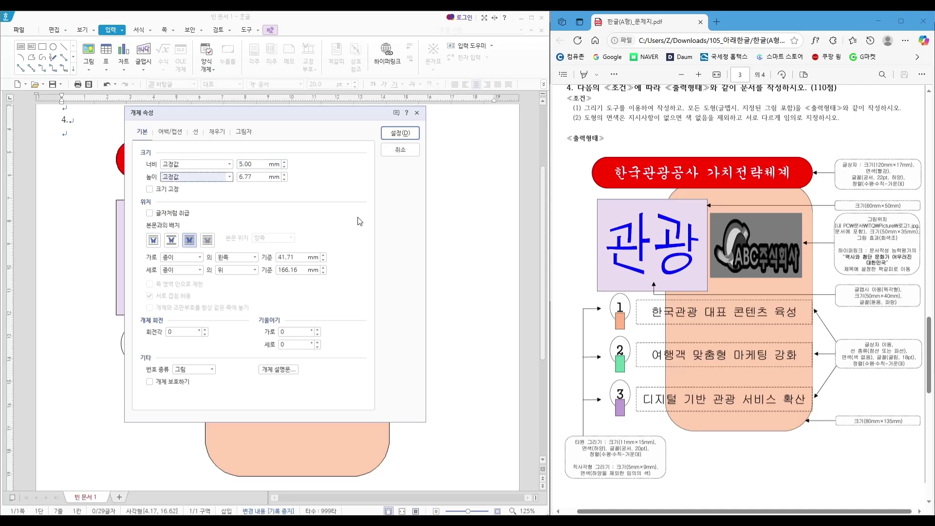
key("Tab")
type("9")
key("Tab")
key("Tab")
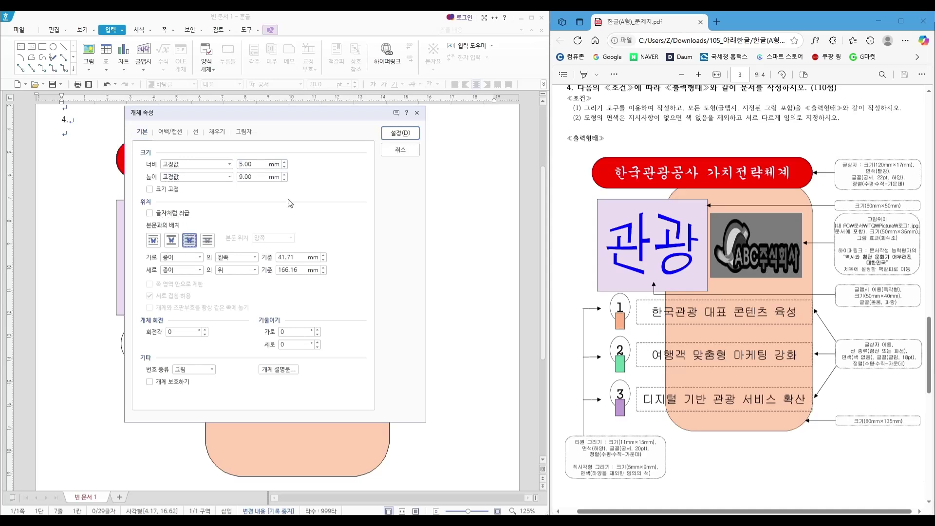
left_click(400, 133)
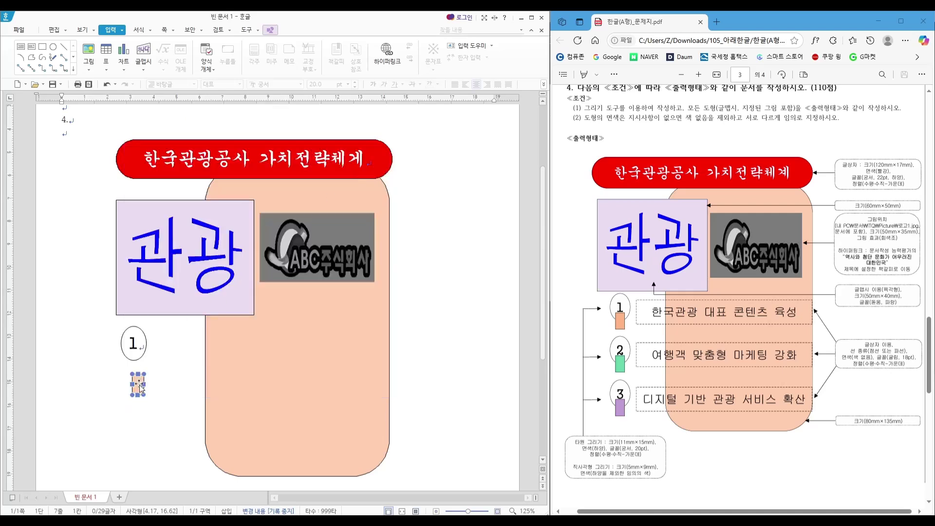
left_click_drag(141, 386, 138, 367)
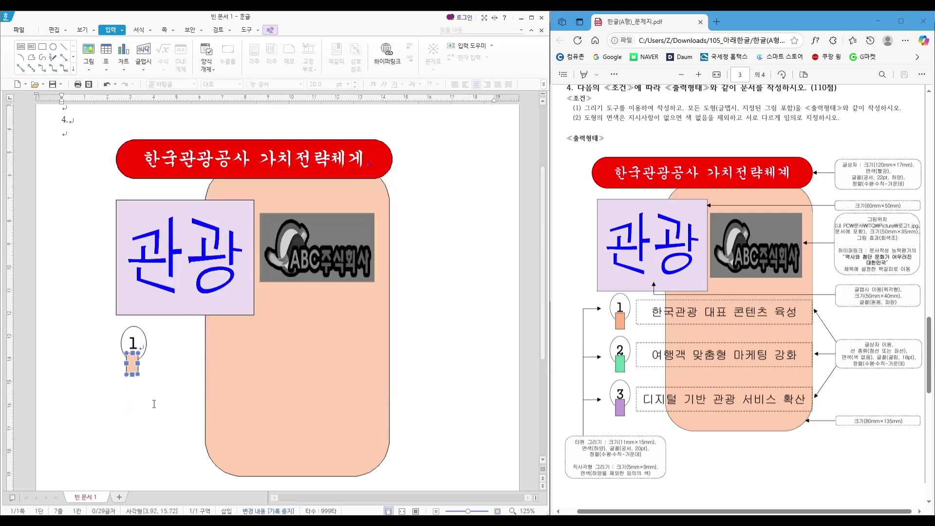
key("Escape")
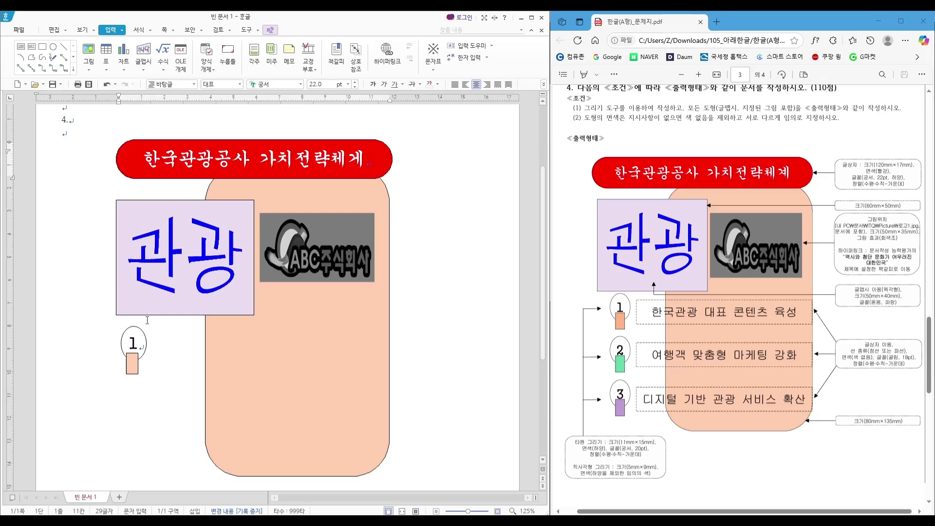
- Draw a wide horizontal text box beside the numbered ellipse, reaching almost to the peach shape's right edge
scroll(149, 416, "down", 2)
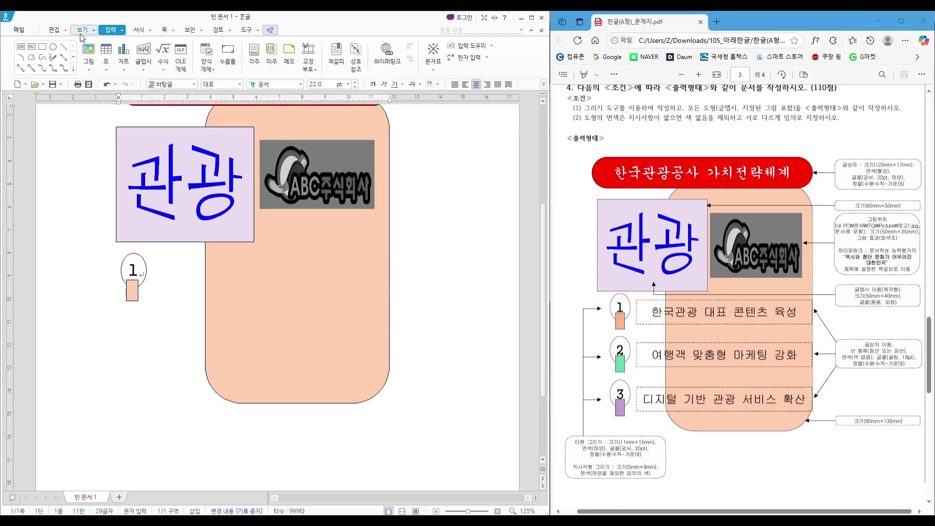
left_click(21, 47)
left_click_drag(159, 260, 386, 292)
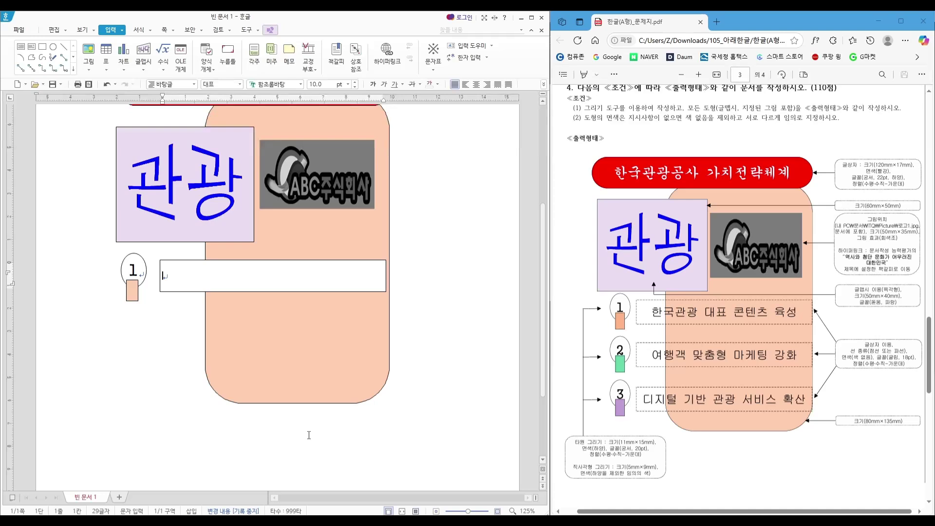
- Enter 디지털 기반 관광 서비스 확산 in the text box and center the line
key("Hangul")
type("디지털 기반 관")
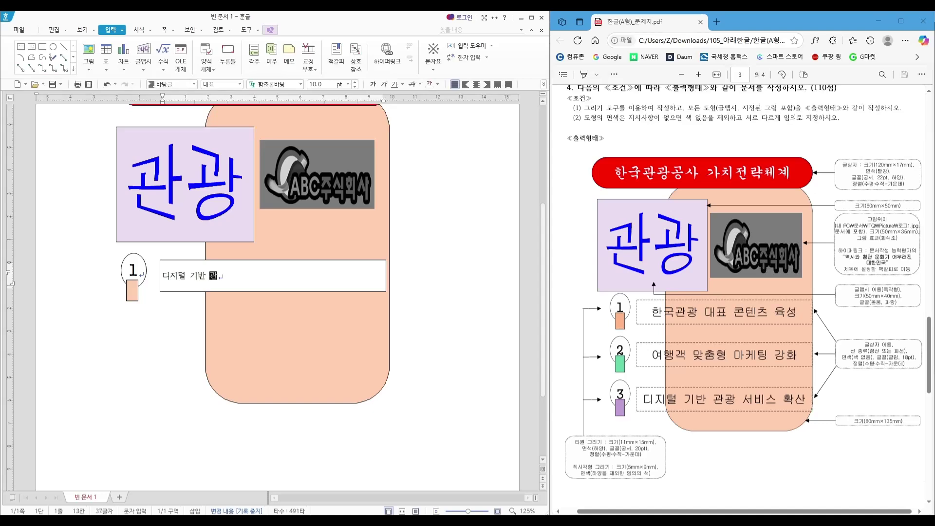
type("광 서비스 확산")
key("ctrl+shift+c")
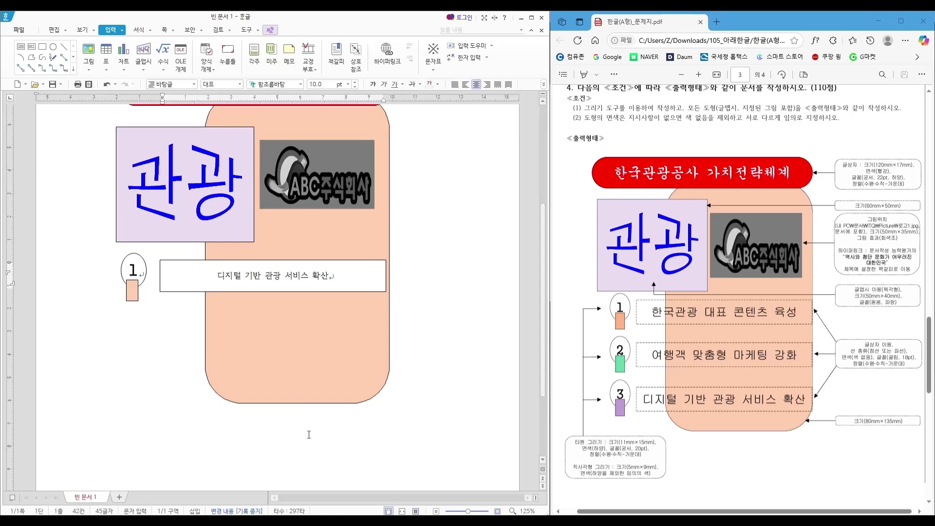
- Format the text 디지털 기반 관광 서비스 확산 in the 굴림 font at 18 pt
key("shift+Home")
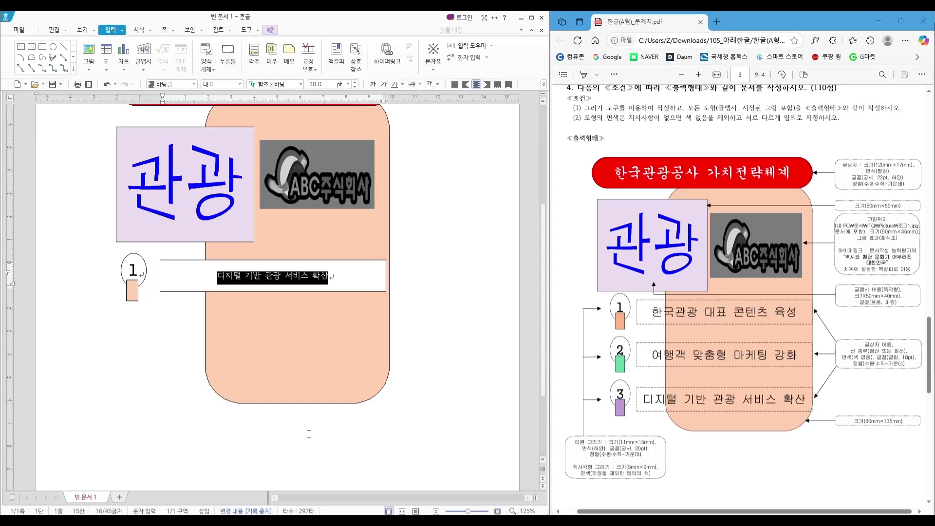
key("alt+l")
type("굴림")
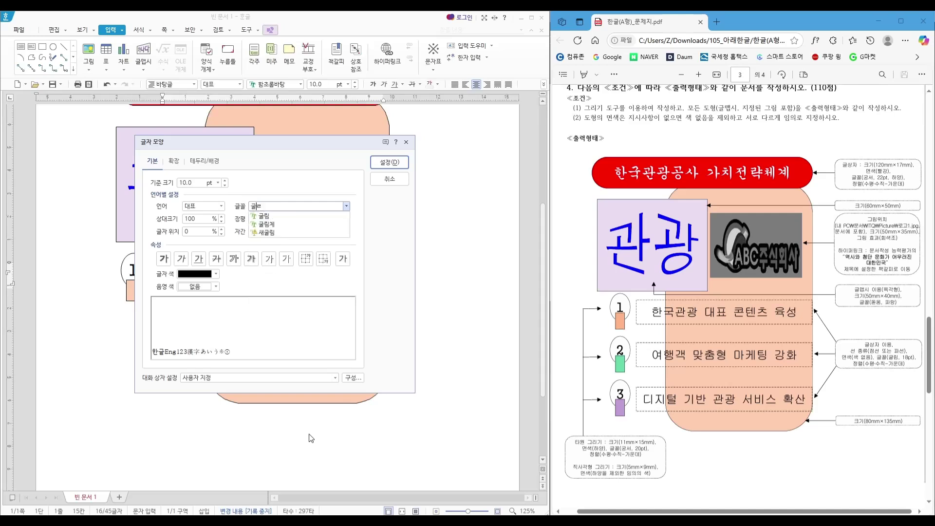
key("Return")
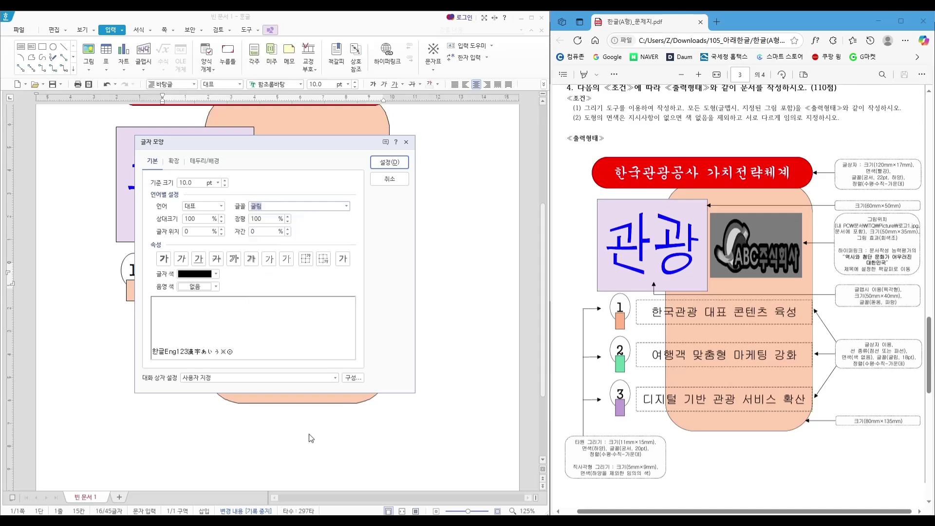
key("alt+z")
type("18")
key("Return")
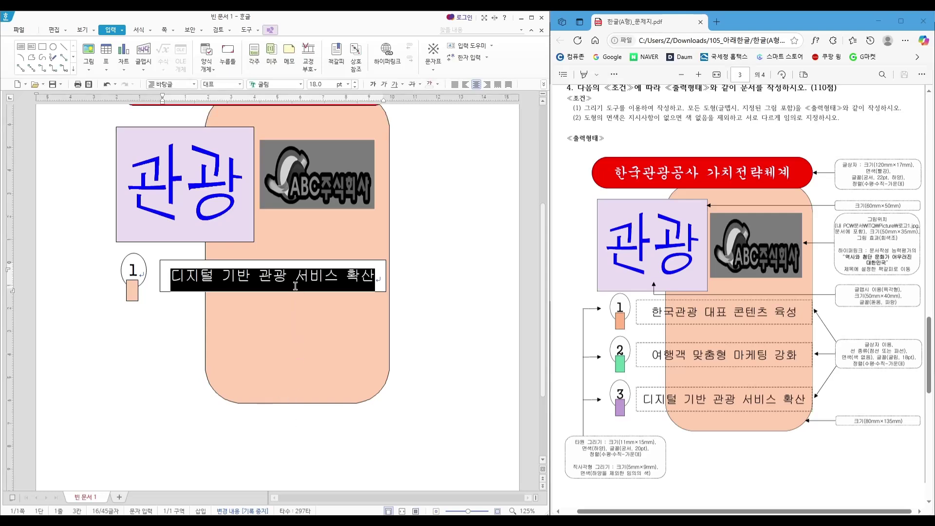
left_click(194, 276)
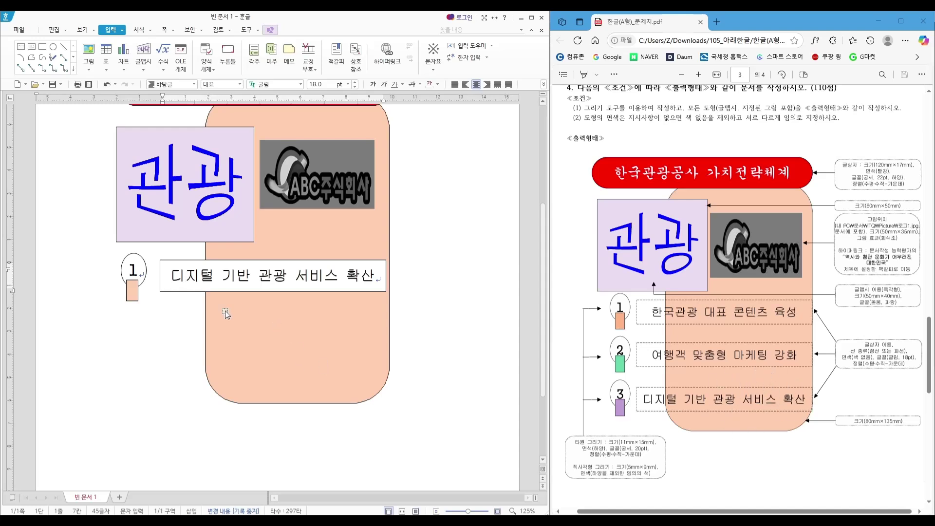
- Remove the text box's fill color and change its outline to a dashed line
left_click(187, 263)
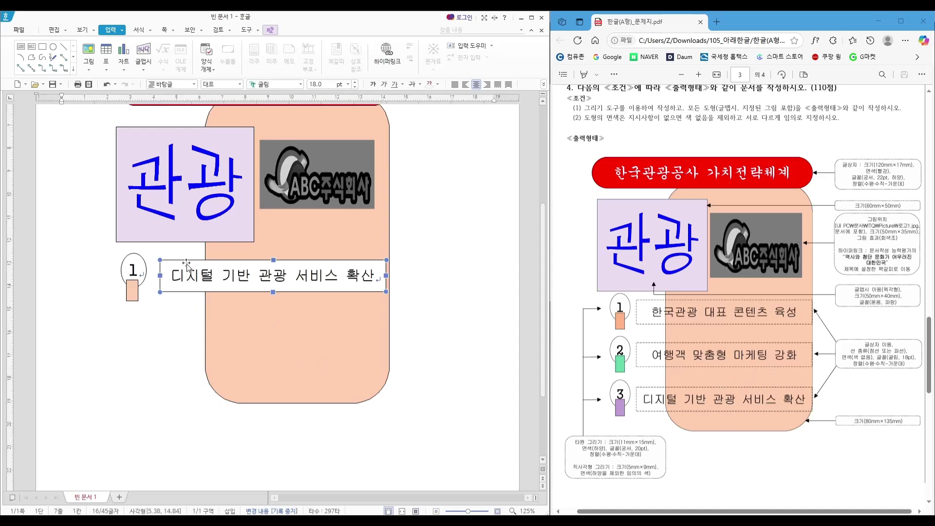
double_click(187, 265)
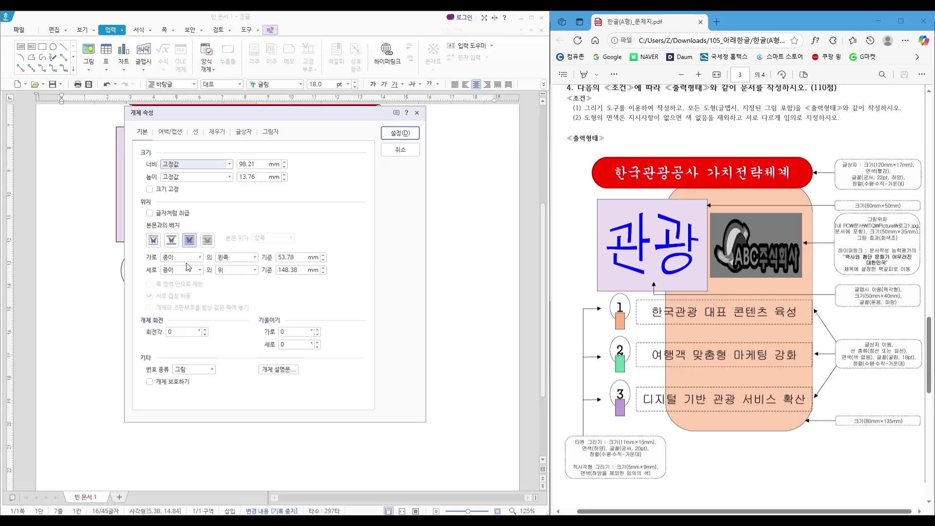
left_click(217, 133)
left_click(179, 168)
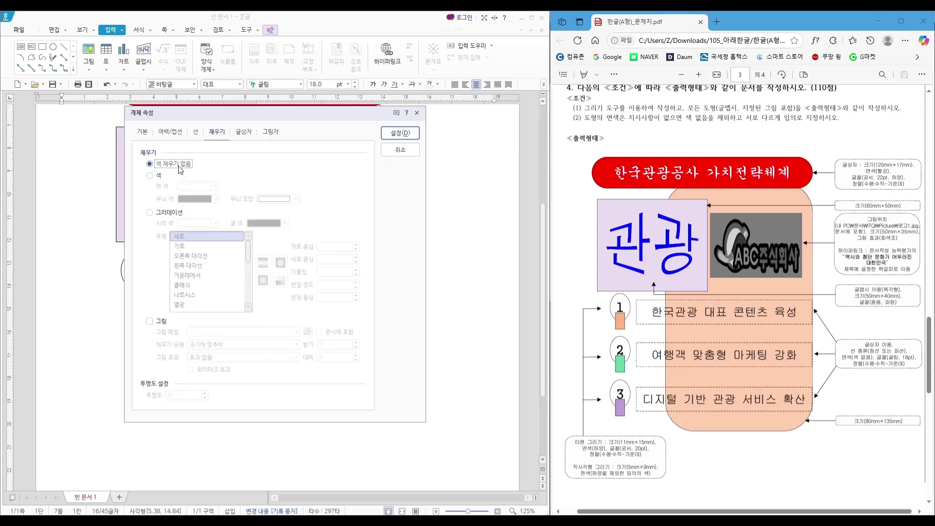
left_click_drag(274, 116, 311, 116)
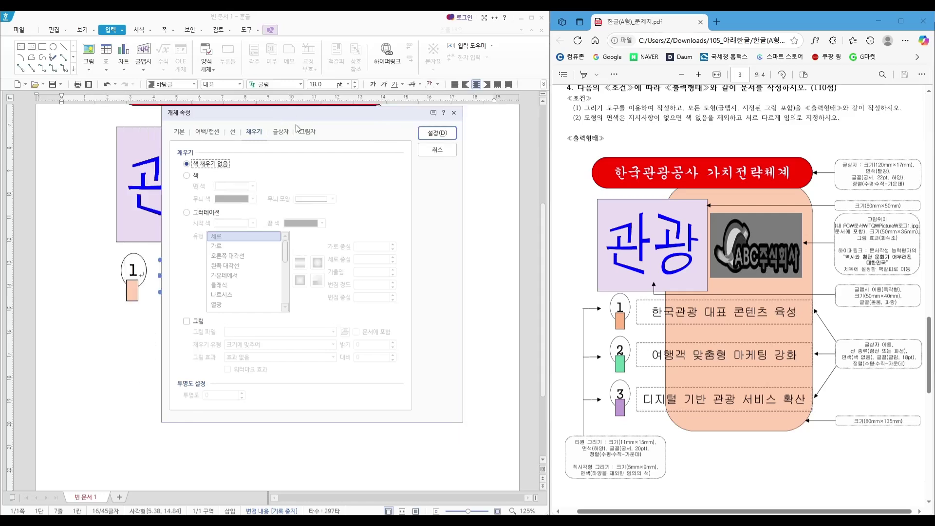
left_click(232, 132)
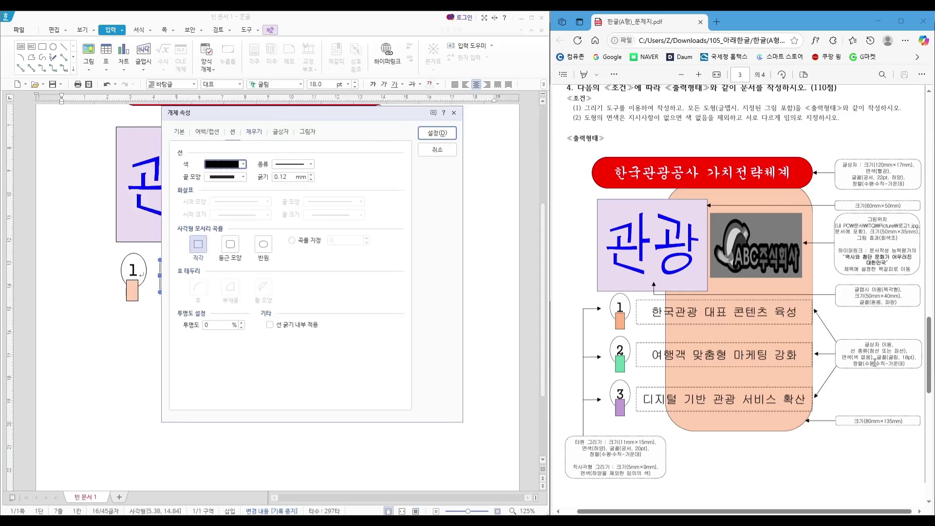
left_click(293, 164)
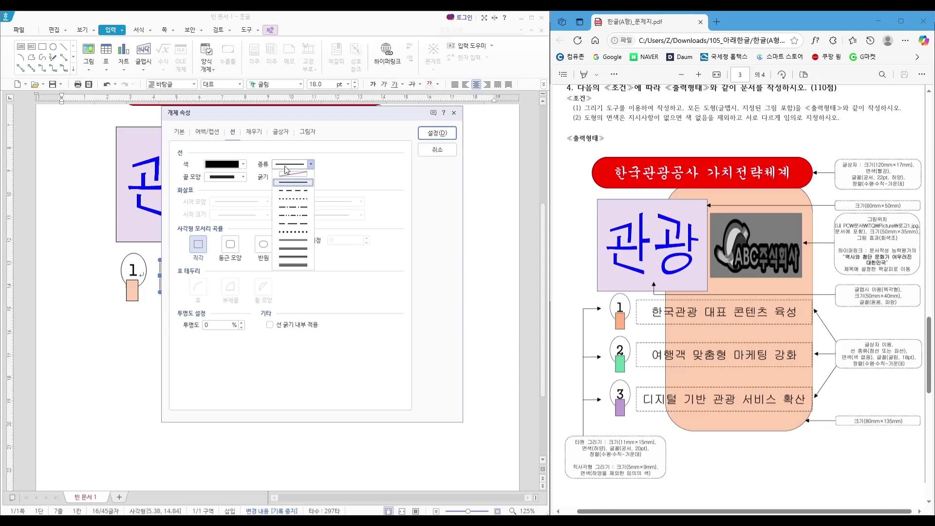
left_click(295, 191)
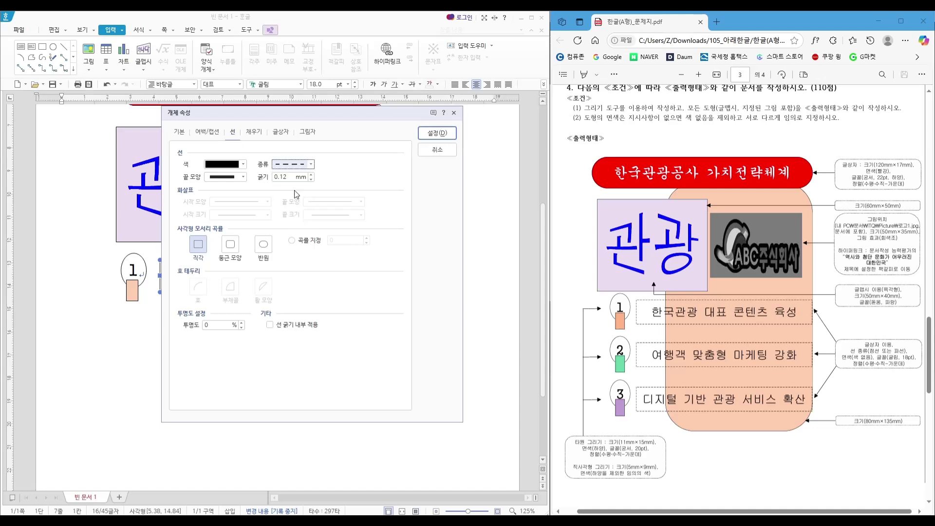
left_click(437, 134)
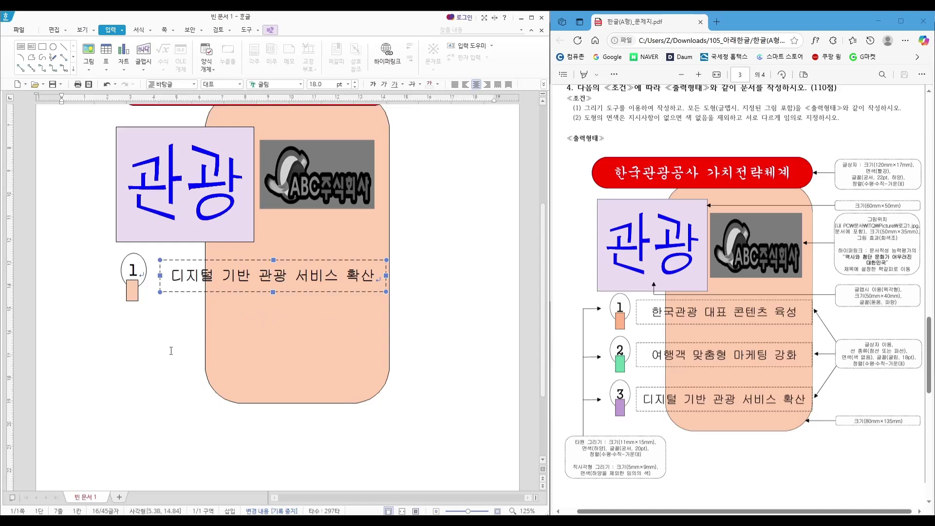
left_click(106, 349)
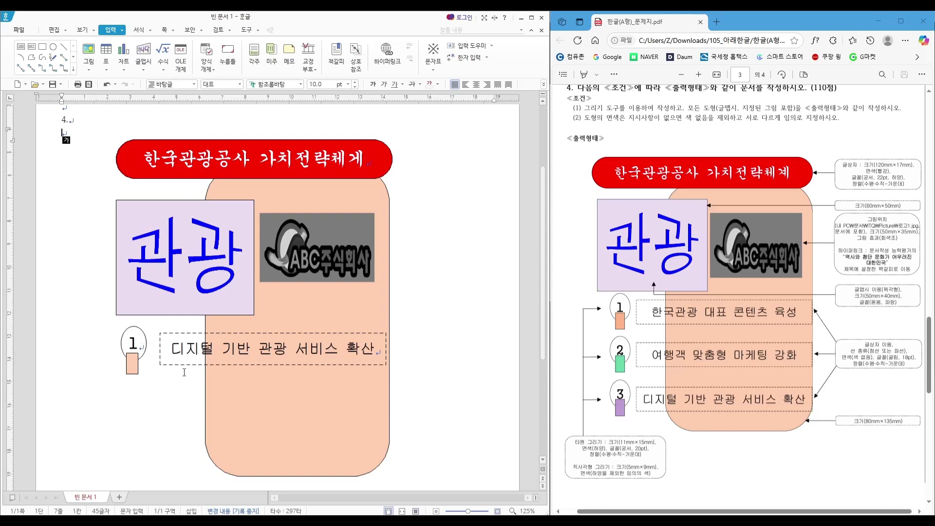
- Select the numbered ellipse, its small rectangle and the dashed text box together, and duplicate them twice below to make three rows
scroll(376, 399, "down", 1)
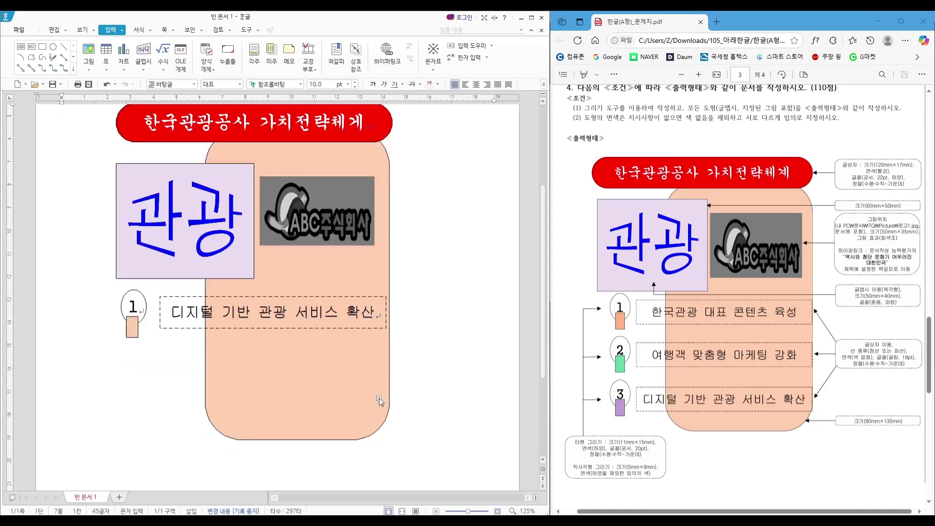
scroll(386, 401, "up", 1)
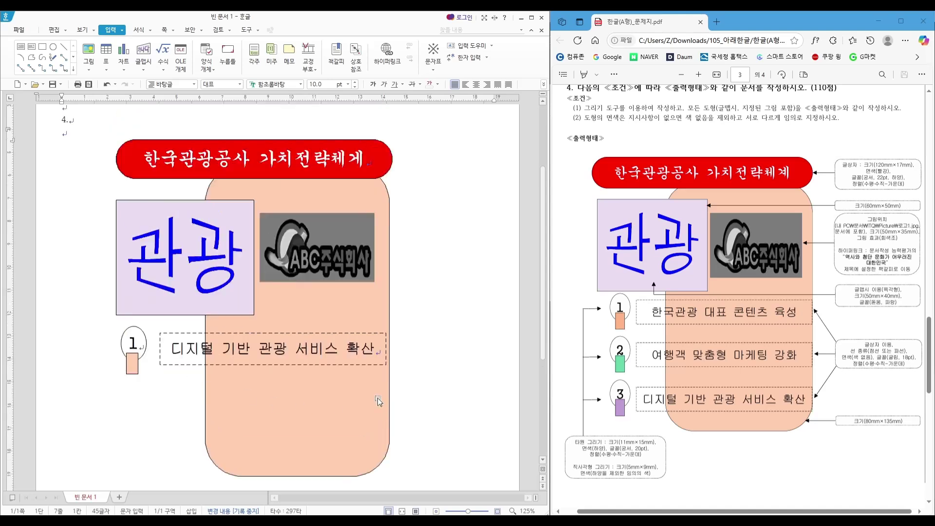
left_click(143, 335)
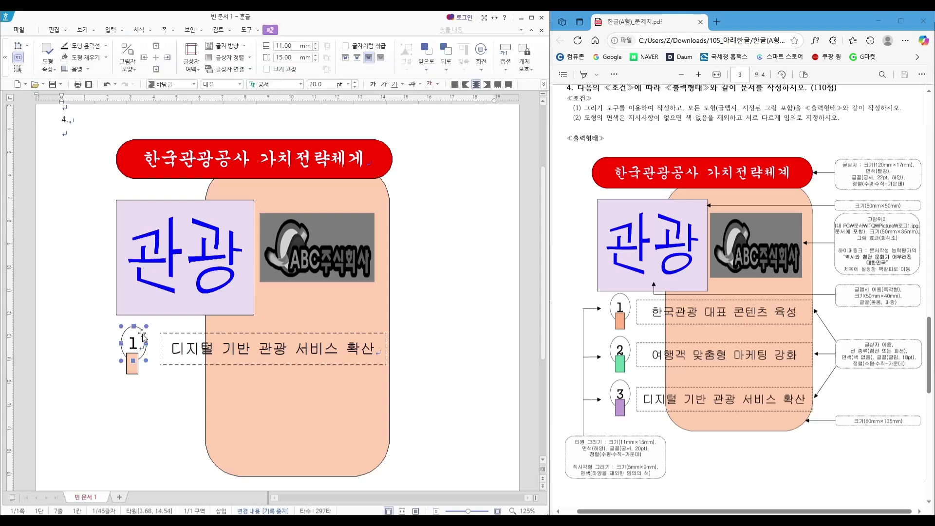
left_click(138, 370, "shift")
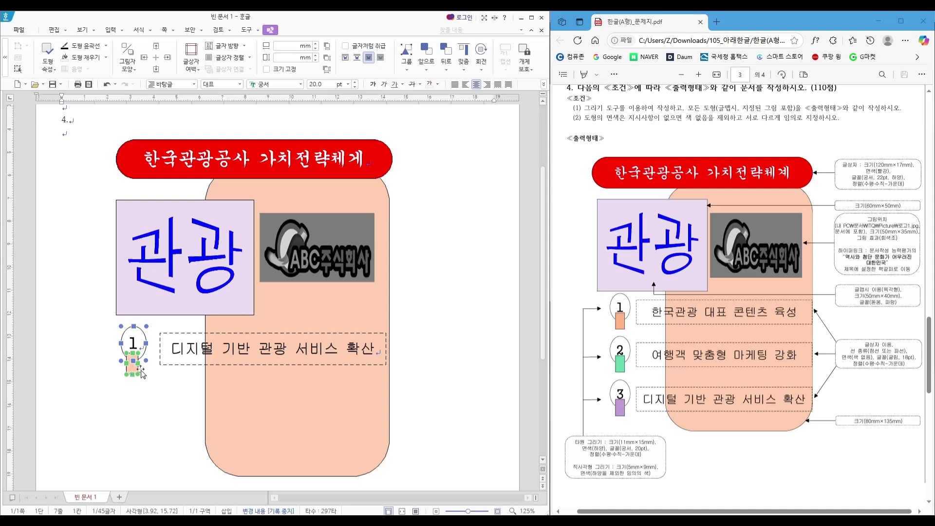
left_click(175, 365, "shift")
scroll(486, 405, "down", 1)
scroll(486, 405, "down", 2)
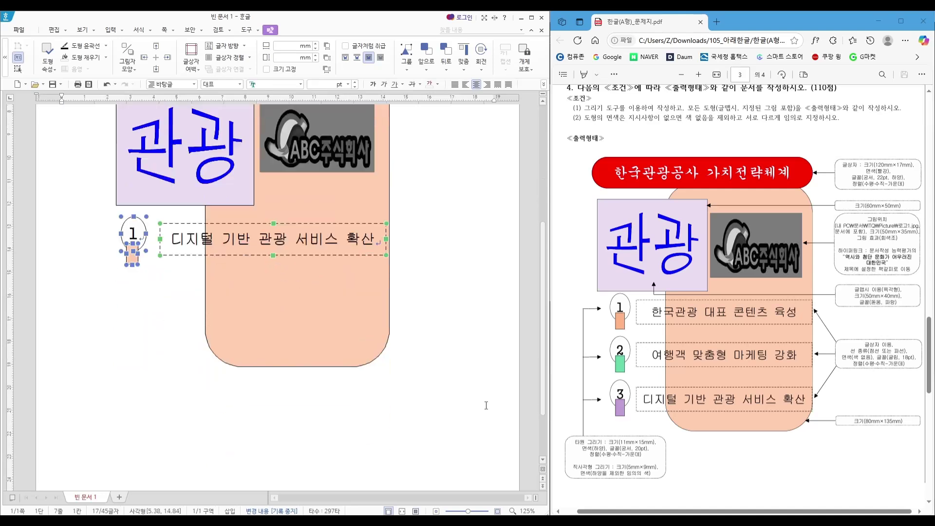
scroll(476, 402, "down", 1)
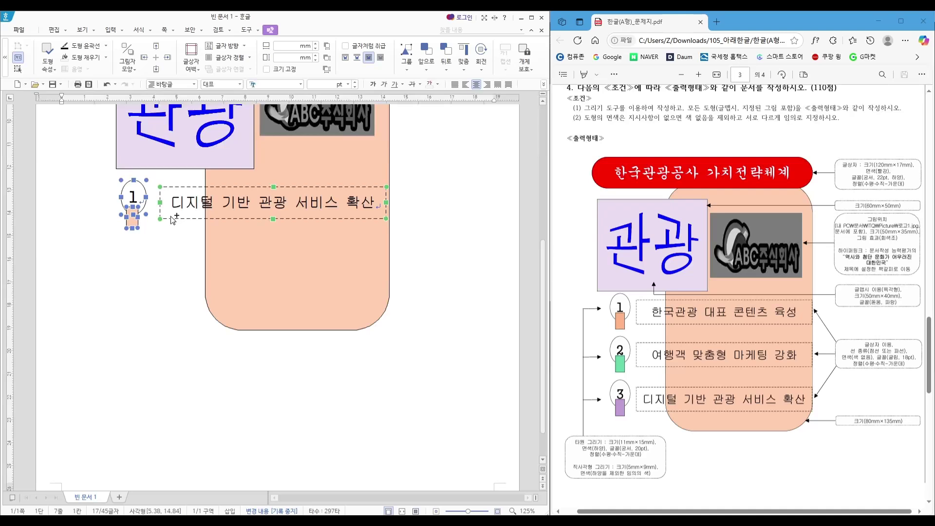
left_click_drag(173, 220, 173, 311)
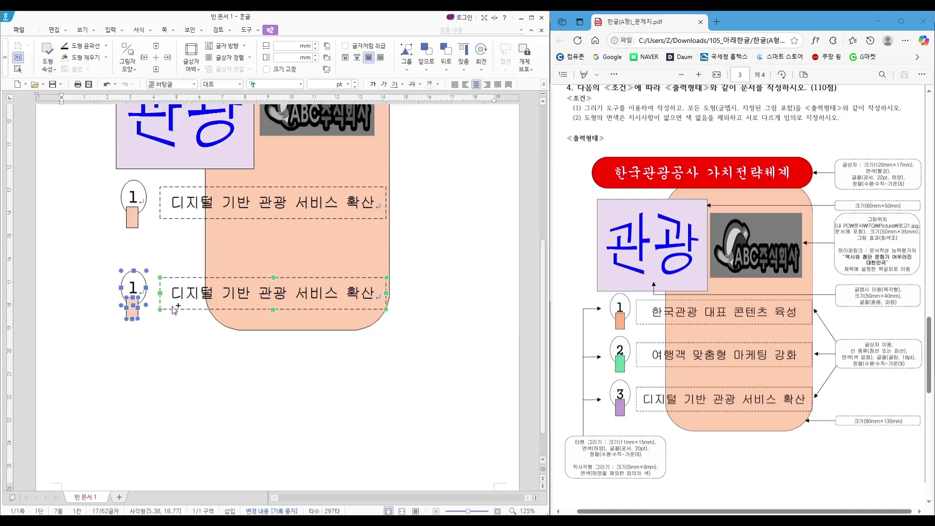
left_click_drag(174, 311, 175, 265)
left_click(243, 369)
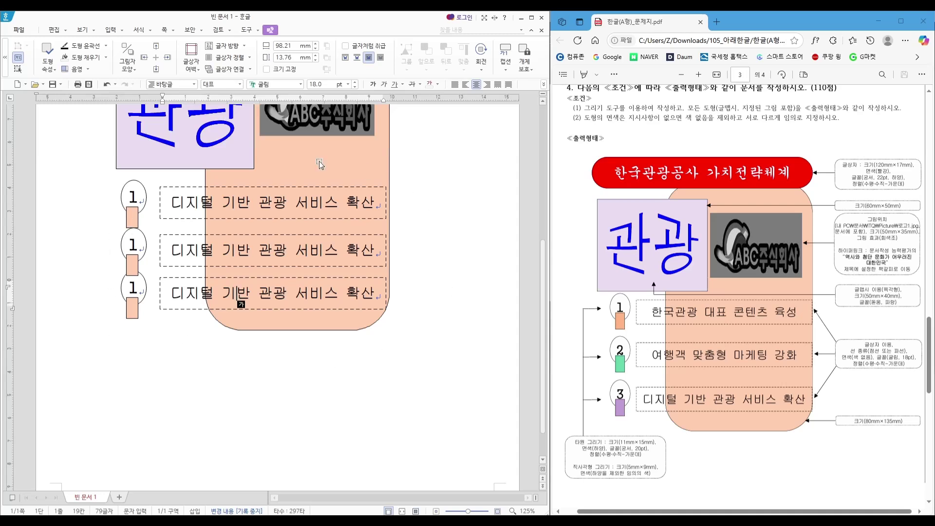
- Move the first row's ellipse, small rectangle and text box up together by about 3 mm
key("Hangul")
left_click(140, 191)
left_click(132, 219, "shift")
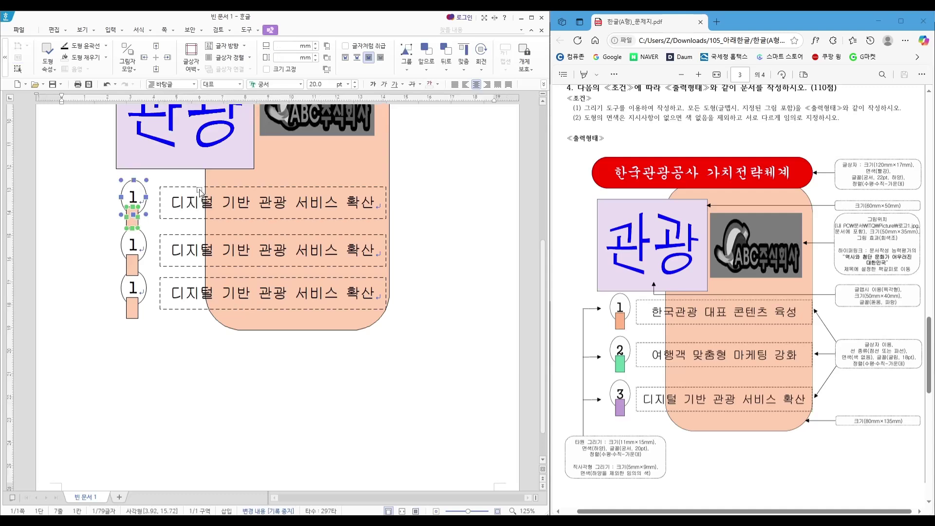
left_click(200, 191, "shift")
left_click_drag(201, 192, 200, 179)
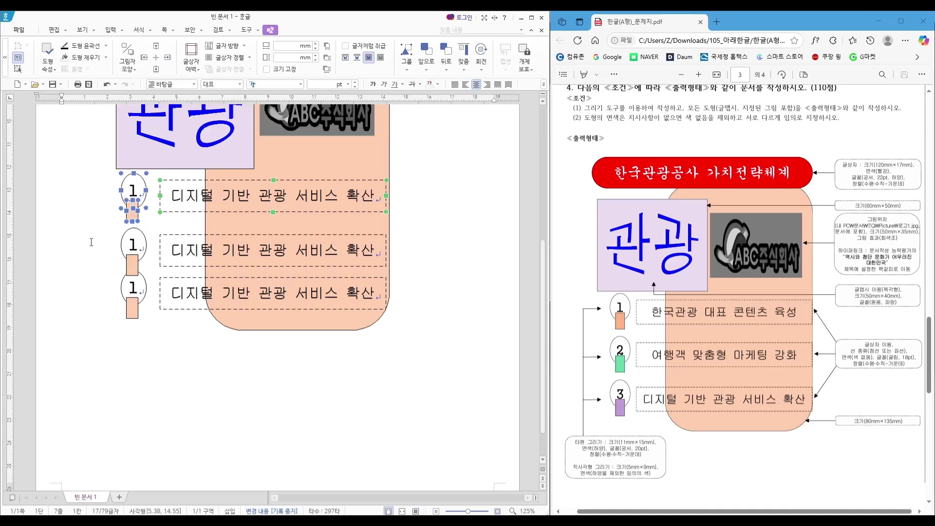
- Move the third row's ellipse, small rectangle and text box down together by about 3 mm to even out the row spacing
scroll(91, 242, "up", 3)
scroll(127, 341, "down", 1)
left_click(130, 373)
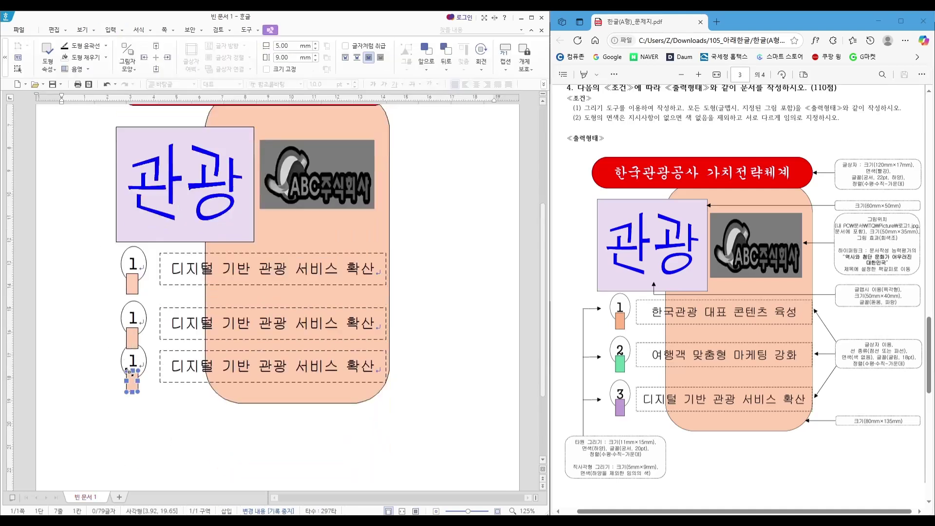
left_click(134, 363, "shift")
left_click(188, 376, "shift")
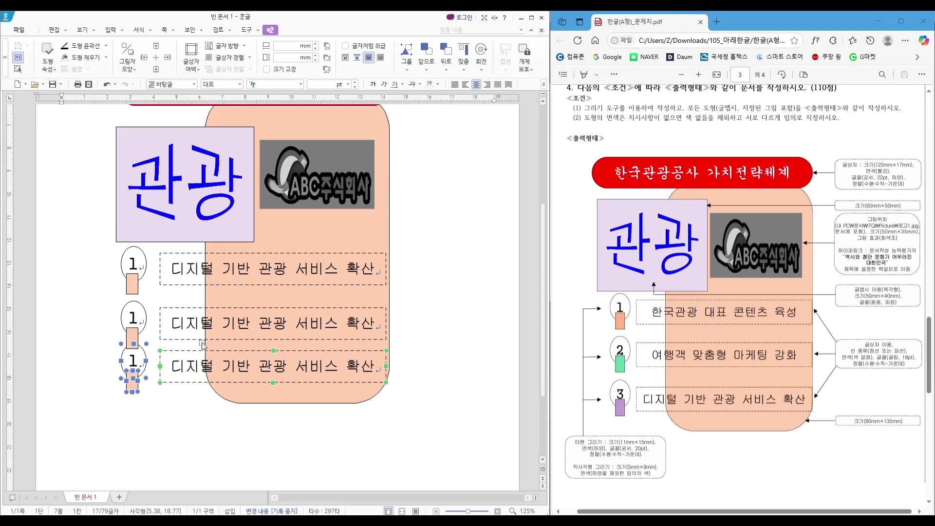
left_click_drag(189, 383, 192, 388)
left_click(241, 438)
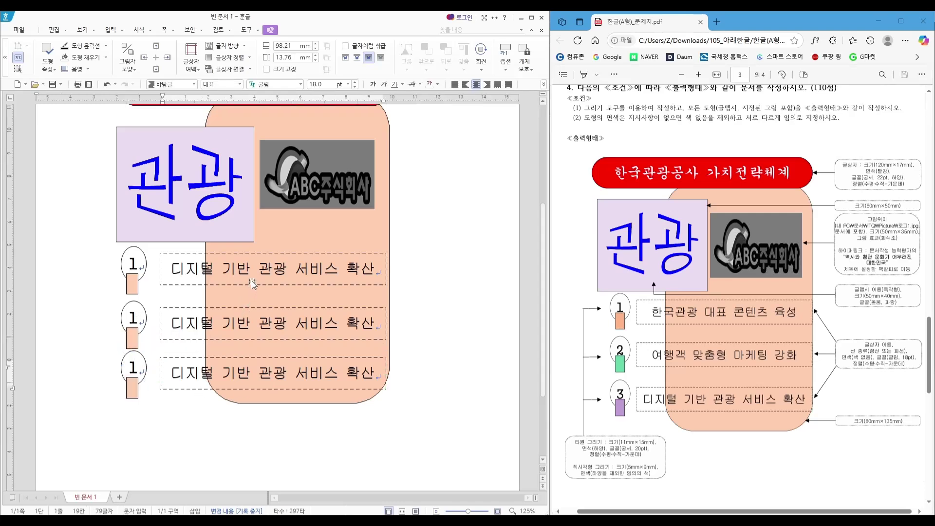
- Reduce the height of all three dashed text boxes together to about 10.5 mm
left_click(251, 285)
left_click(252, 308, "shift")
left_click(275, 358, "shift")
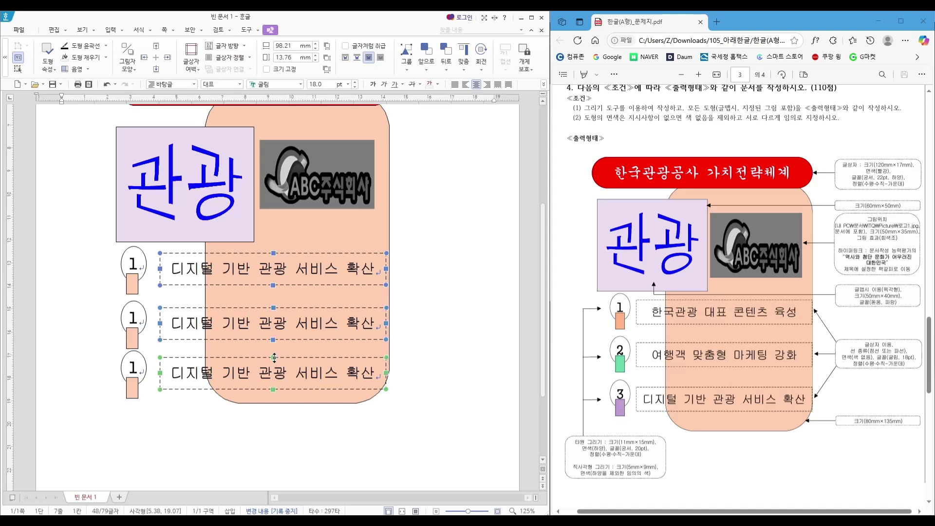
key("Escape")
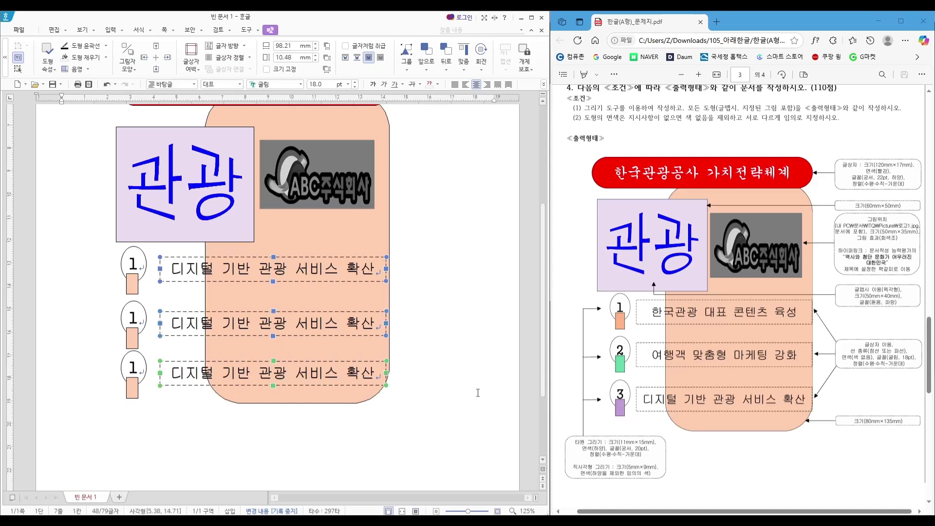
scroll(220, 365, "up", 3)
scroll(221, 365, "down", 3)
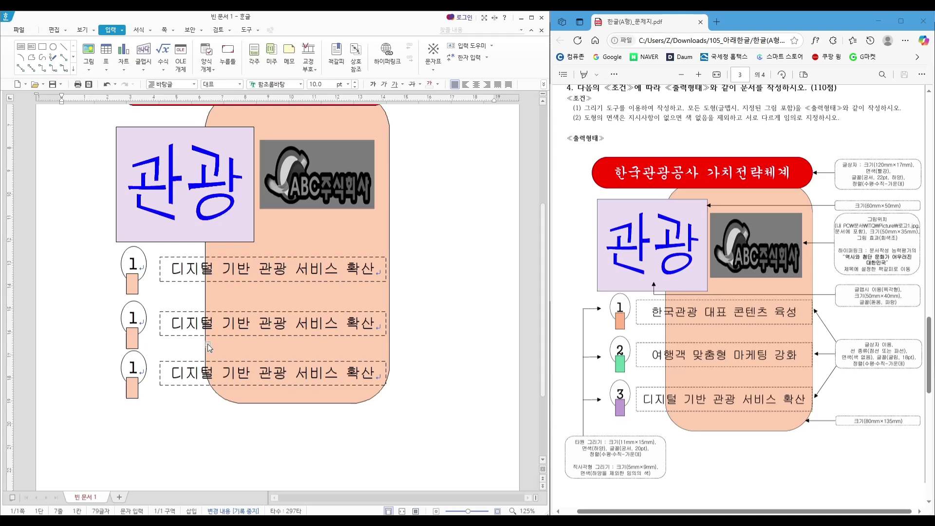
left_click(141, 316)
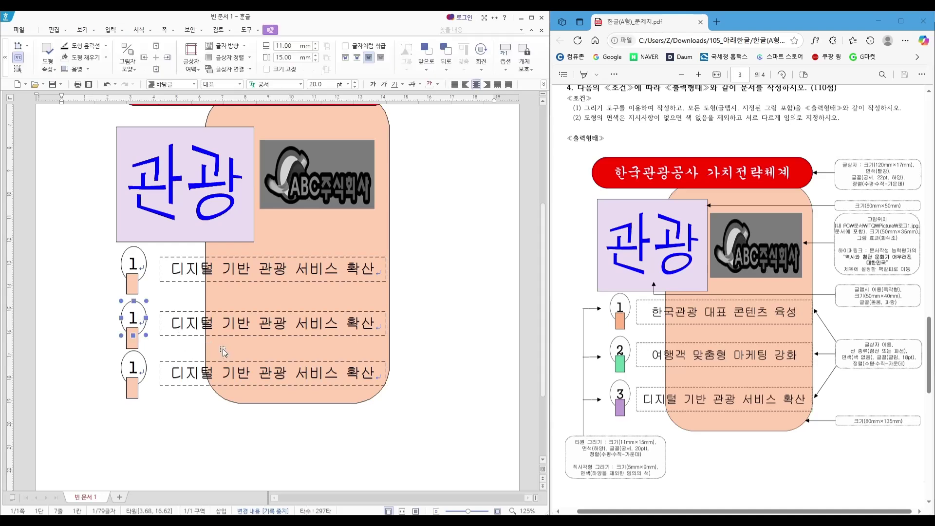
scroll(224, 353, "down", 1)
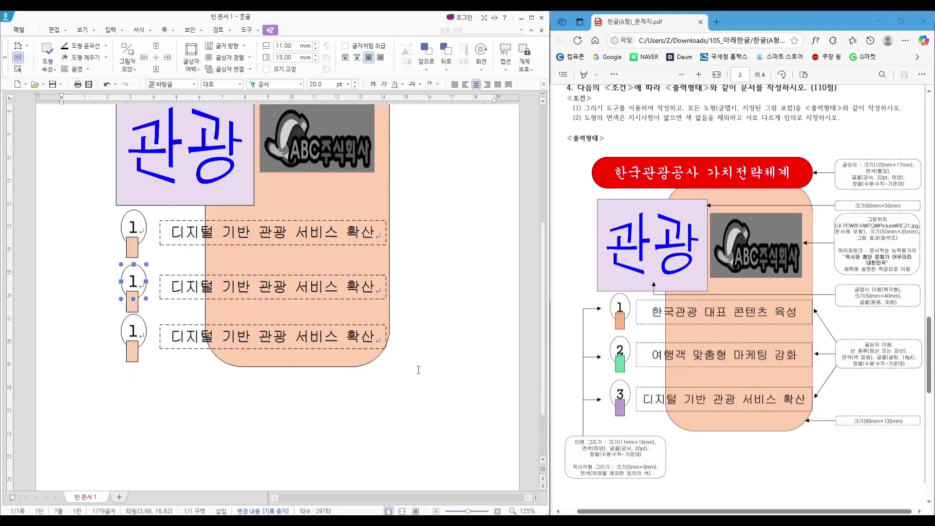
scroll(426, 331, "up", 3)
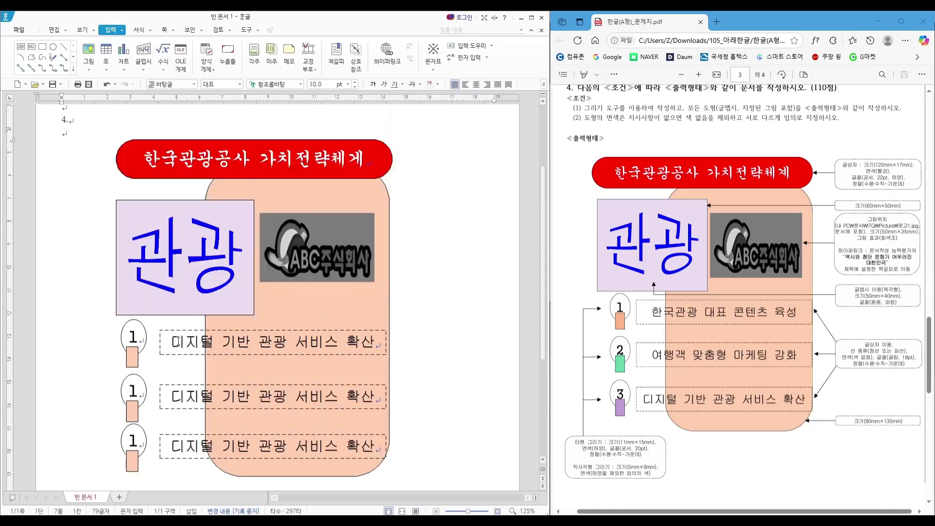
- Replace the text in the first row's dashed text box with "한국관광 대표 콘텐츠 육성"
left_click_drag(172, 343, 363, 342)
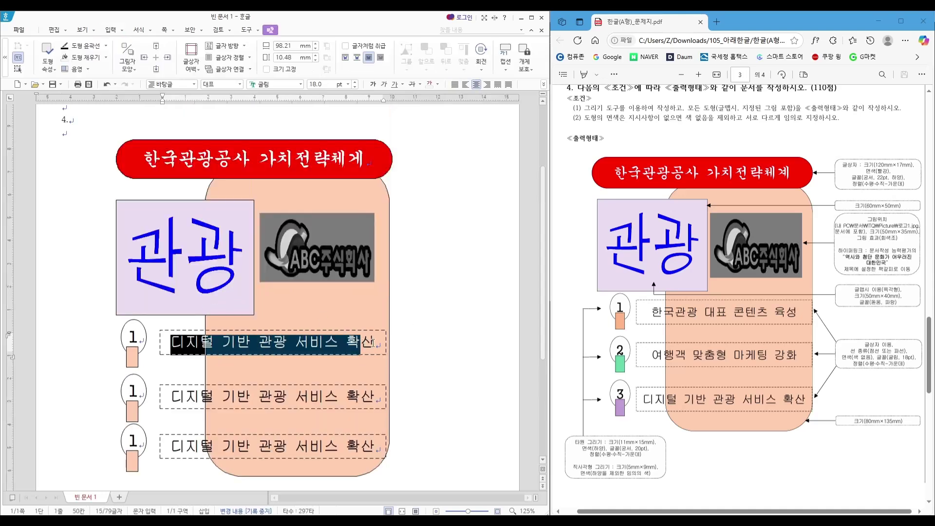
left_click(372, 342)
left_click_drag(172, 343, 373, 345)
type("한")
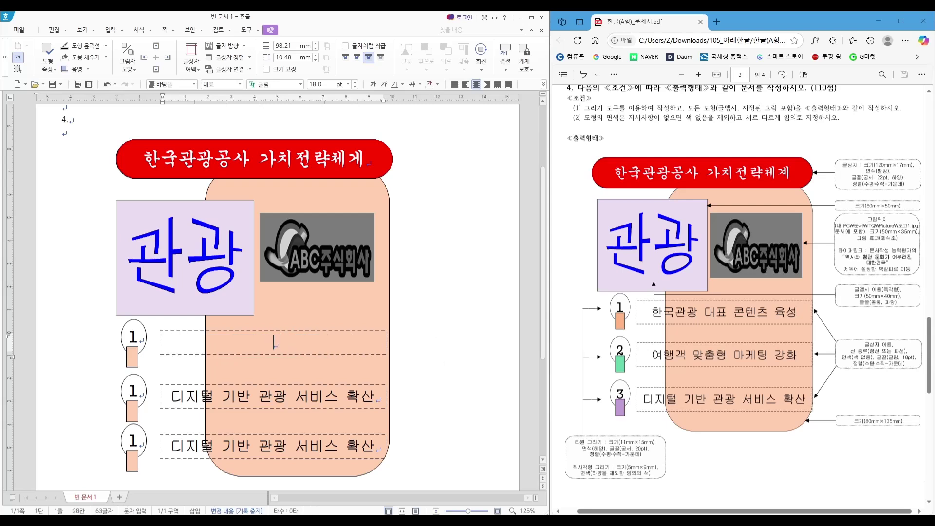
type("국관광 ")
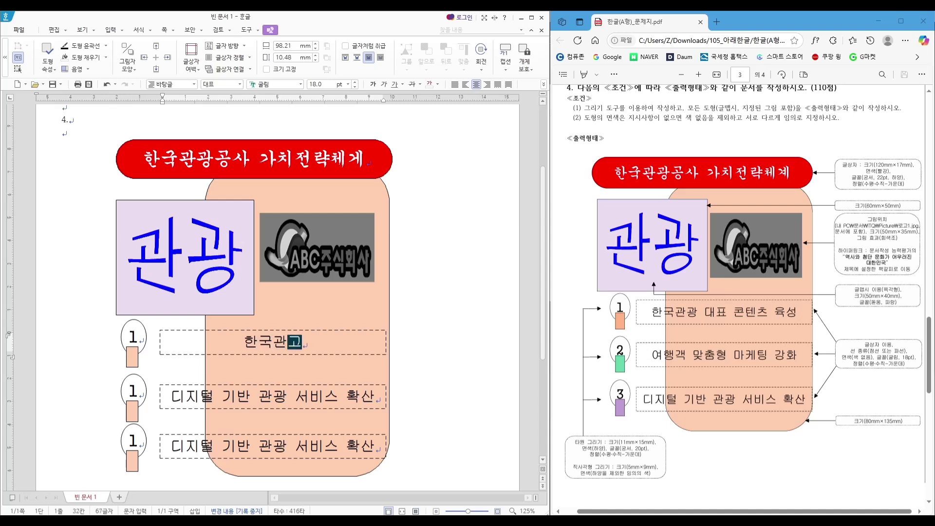
type("대표 콘")
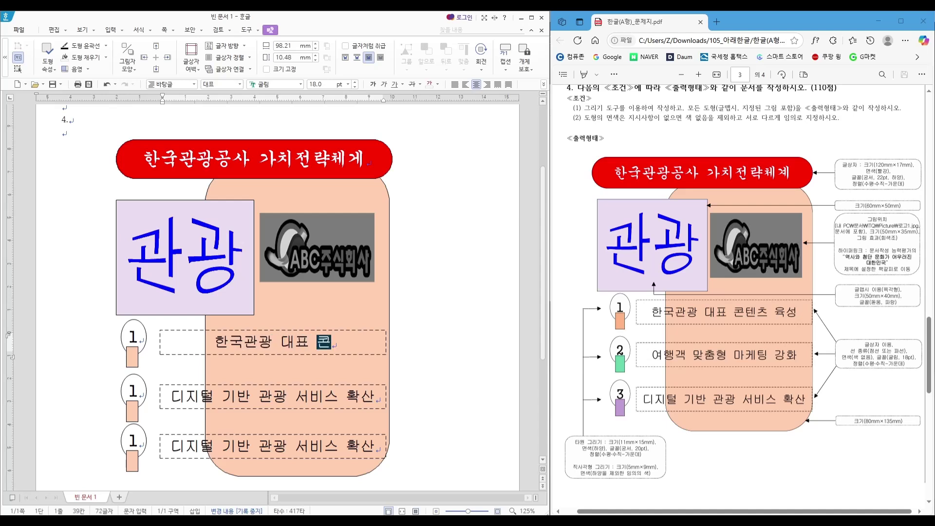
type("텐츠 육성")
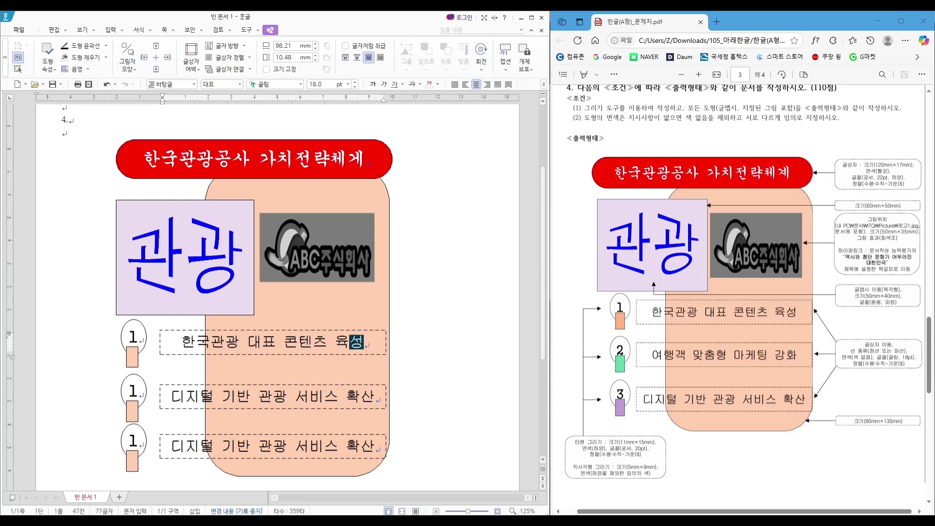
- Replace the text in the second row's dashed text box with "여행객 맞춤형 마케팅 강화"
left_click(374, 398)
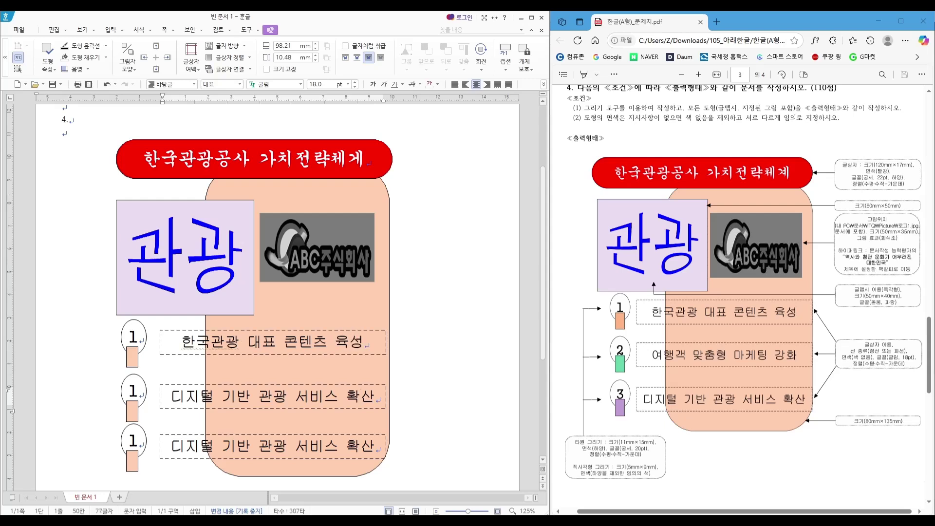
left_click(171, 397)
type("?")
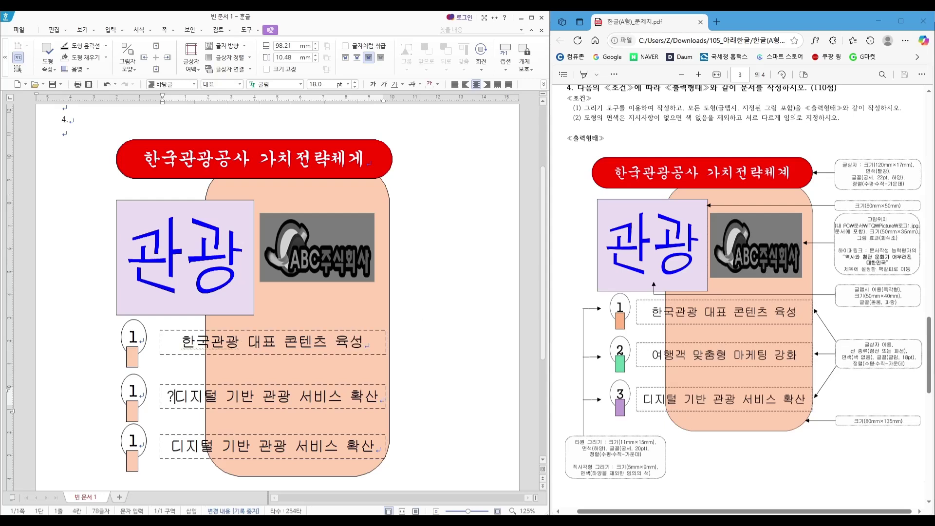
key("BackSpace")
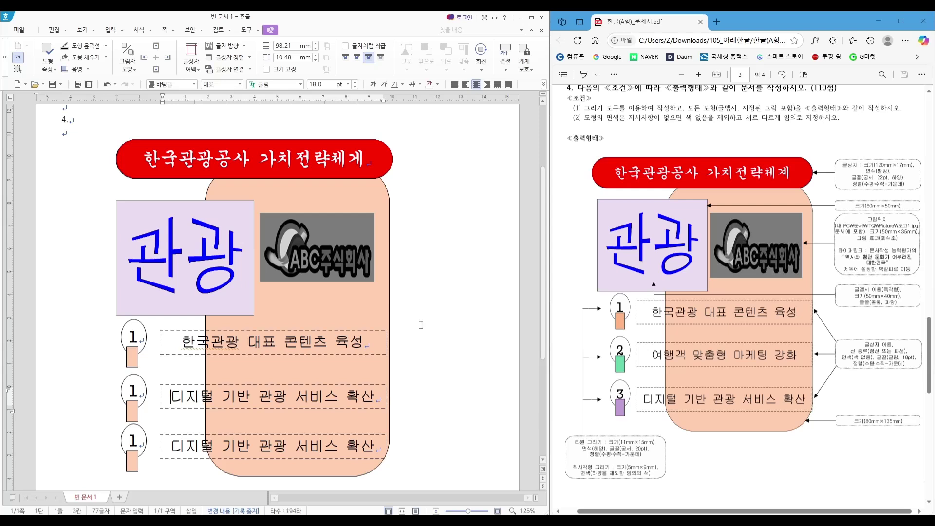
key("shift+End")
type("여행객 맞춤")
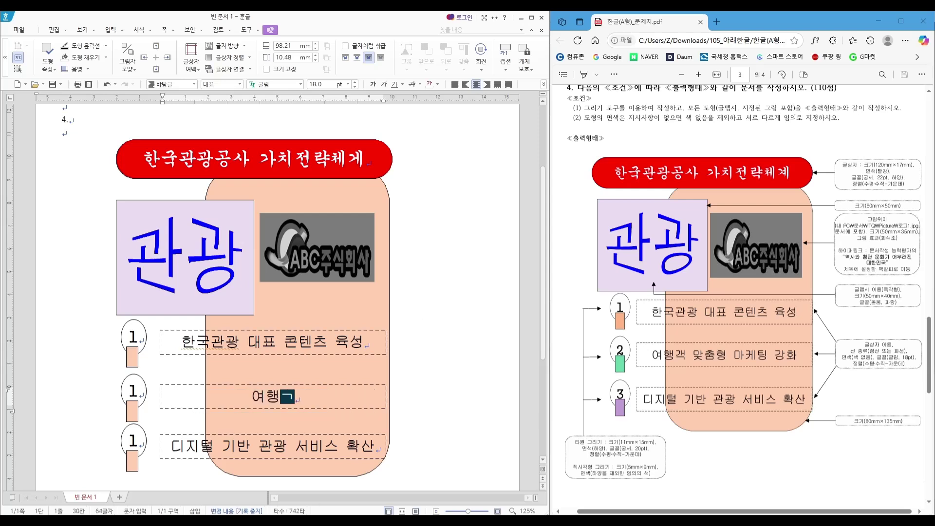